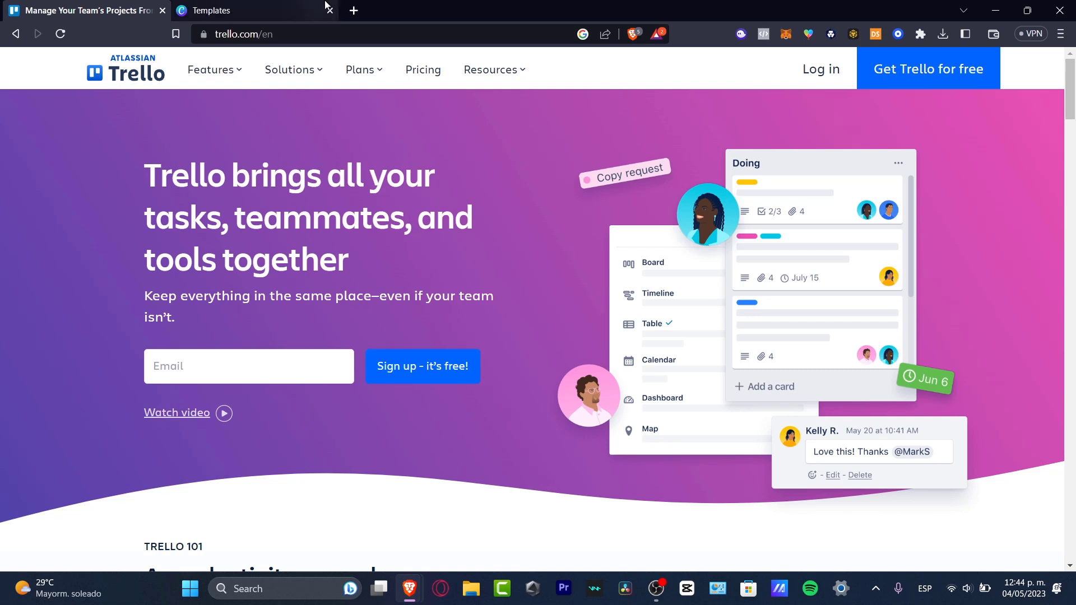
Review the Pricing page's Free plan limits: boards, 10MB storage and 250 Workspace command runs.
click(441, 76)
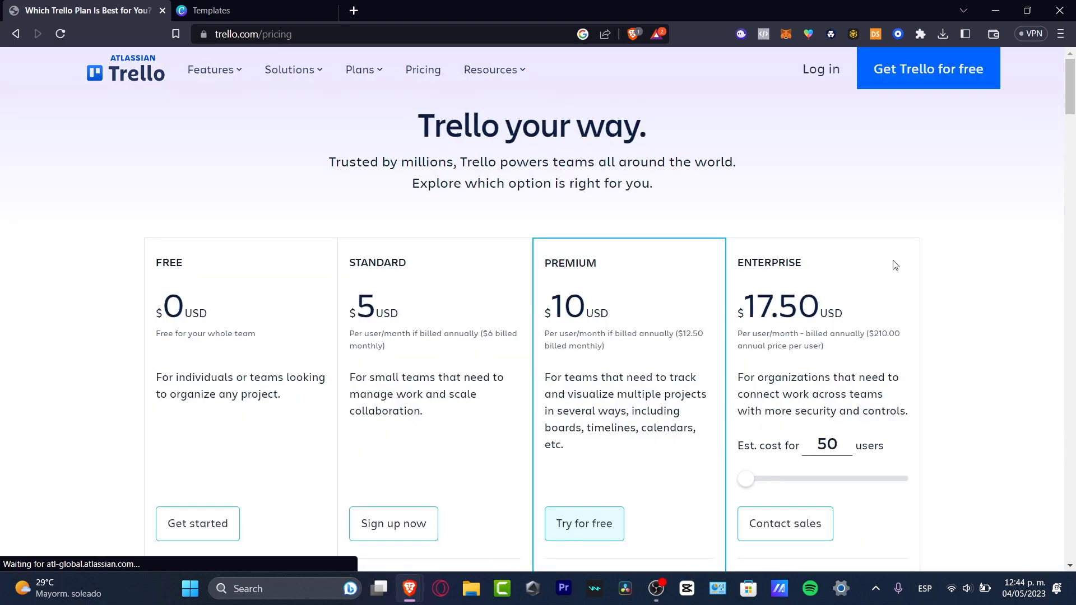
scroll(343, 393, down, 3)
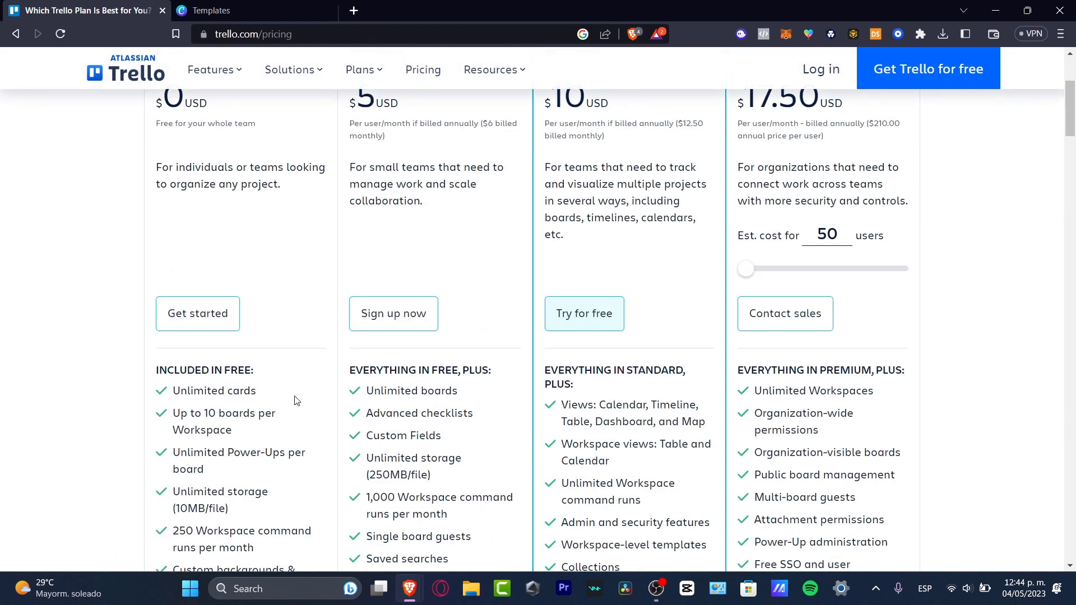
scroll(297, 404, down, 3)
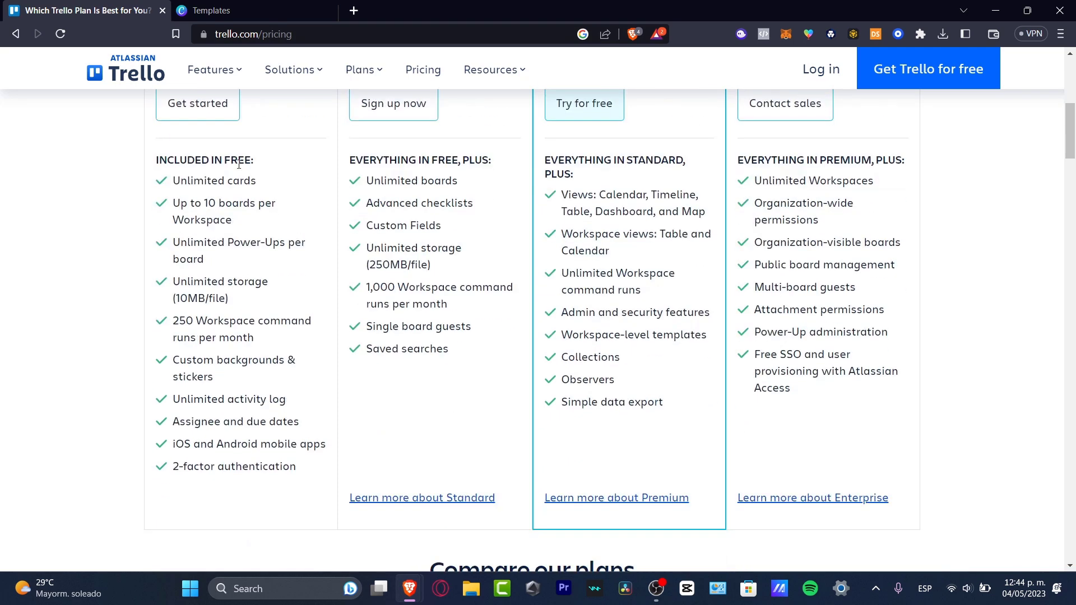
drag(258, 206, 217, 242)
drag(228, 279, 267, 302)
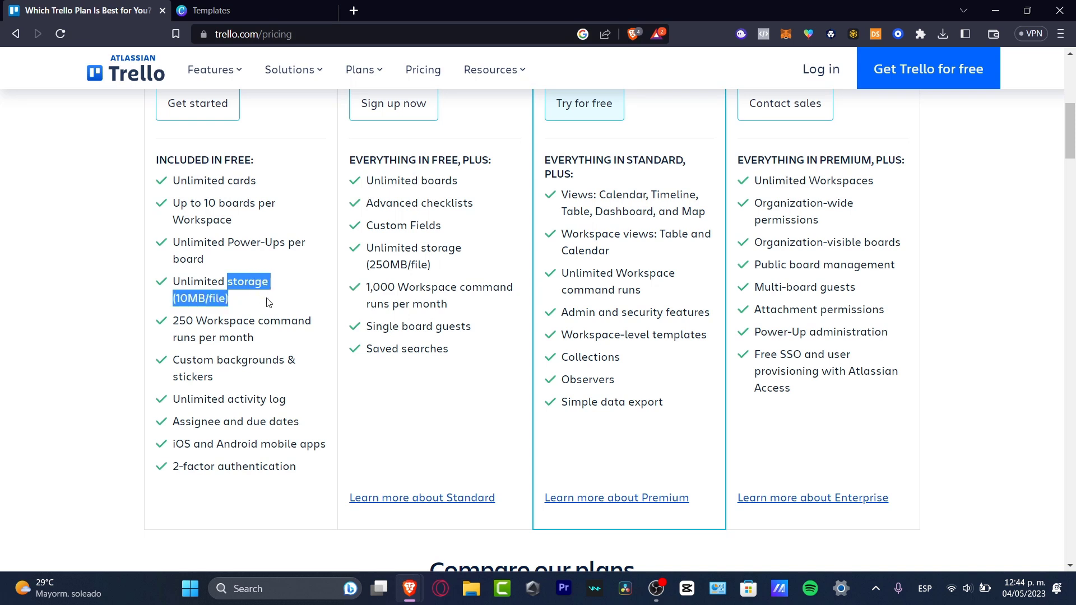
drag(173, 320, 309, 339)
drag(230, 359, 284, 359)
scroll(311, 469, up, 7)
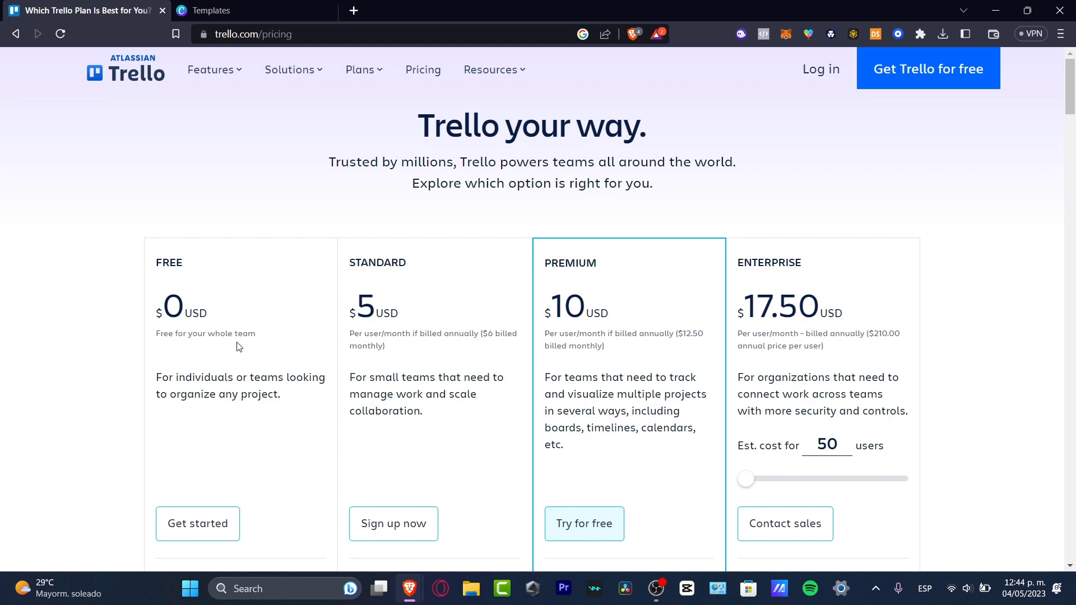
Sign up for the Free plan with Microsoft, dismiss the colours notice, and collapse Trello workspace.
click(223, 528)
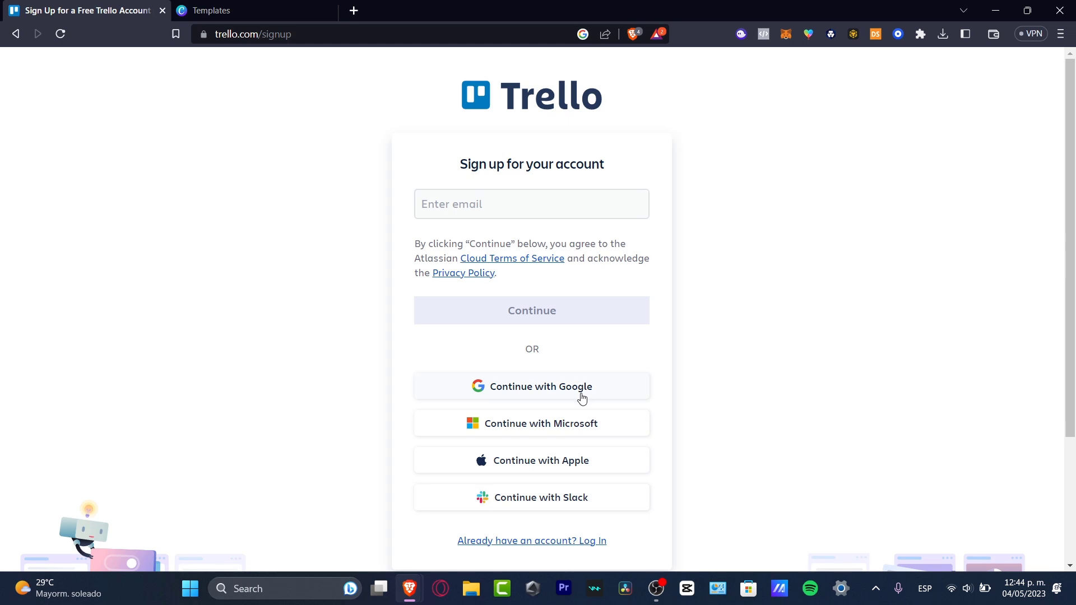
click(541, 434)
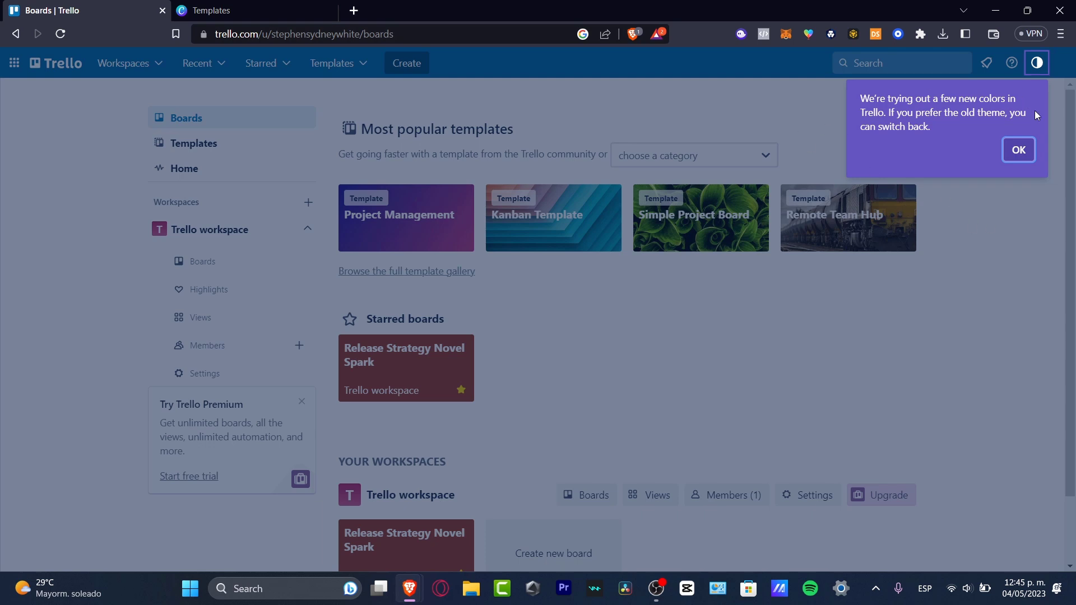
click(1018, 149)
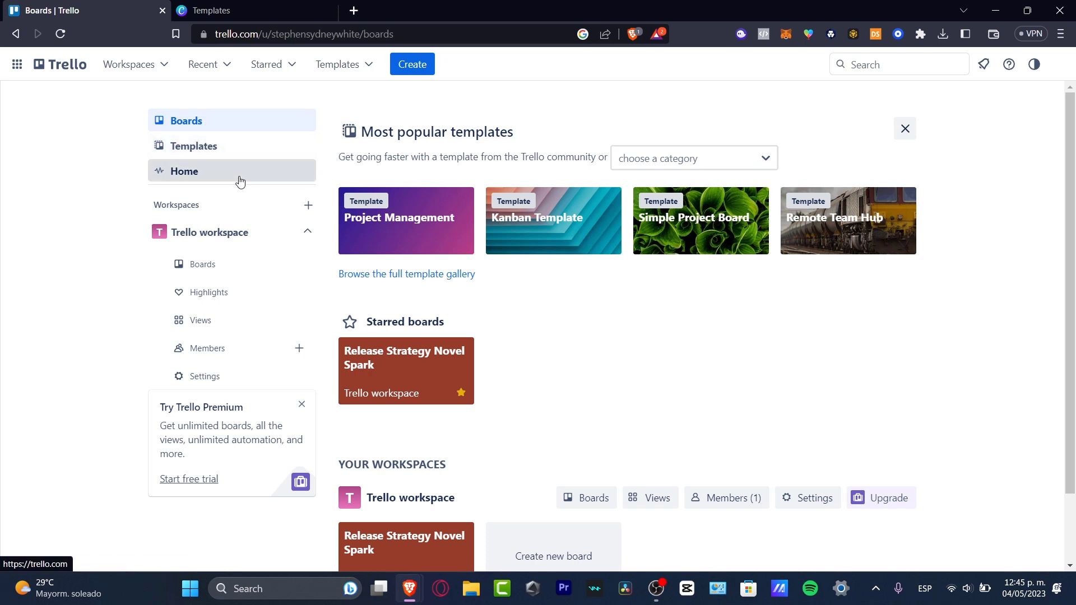
click(283, 234)
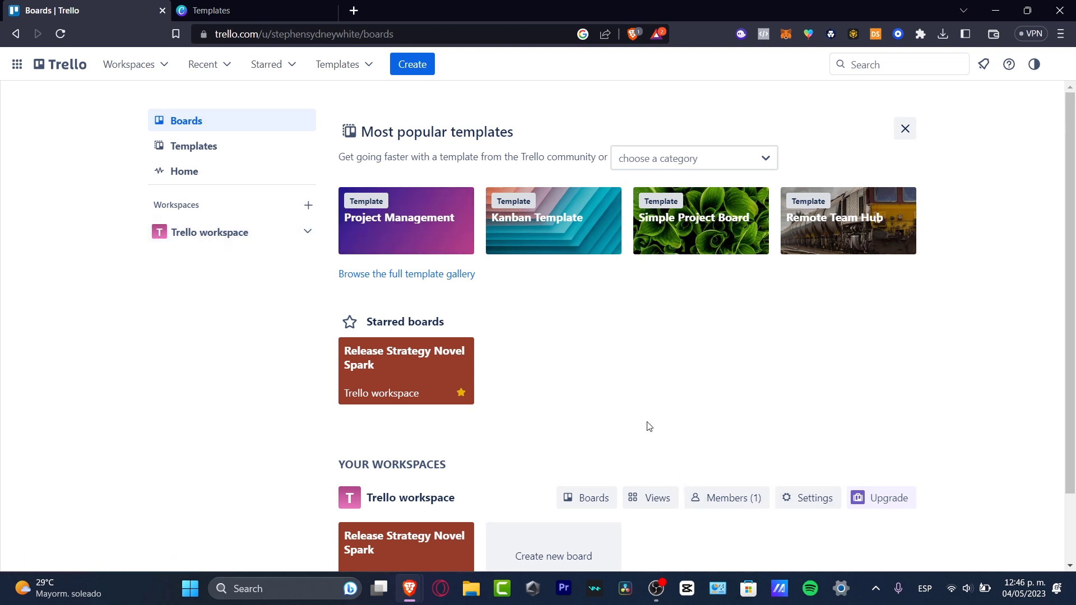
Create the Tech Xpress workspace with type Other and skip inviting members.
click(308, 206)
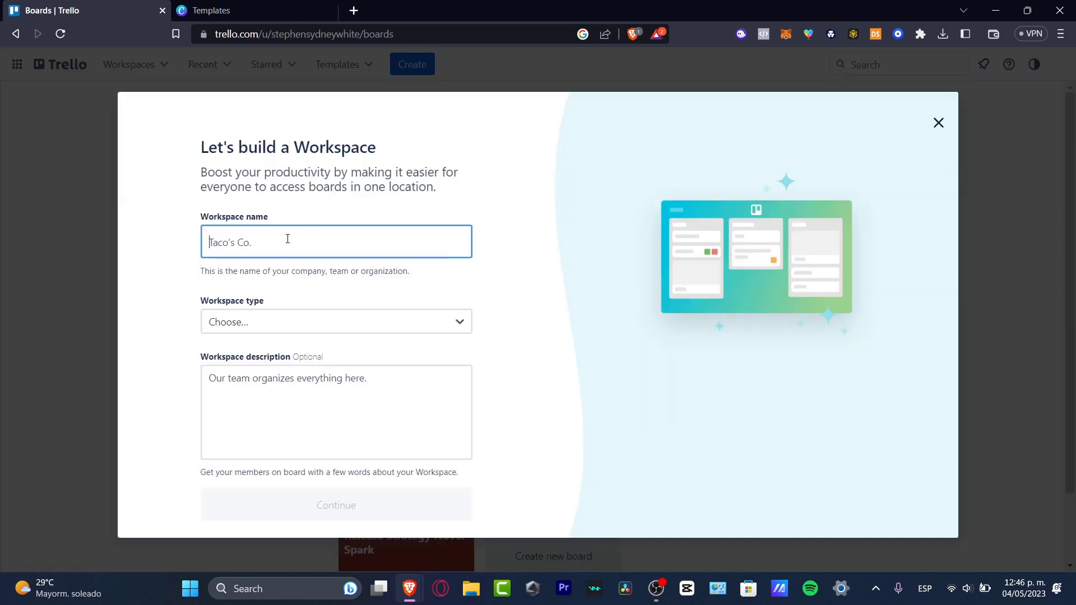
text(Tech Xpress)
click(347, 319)
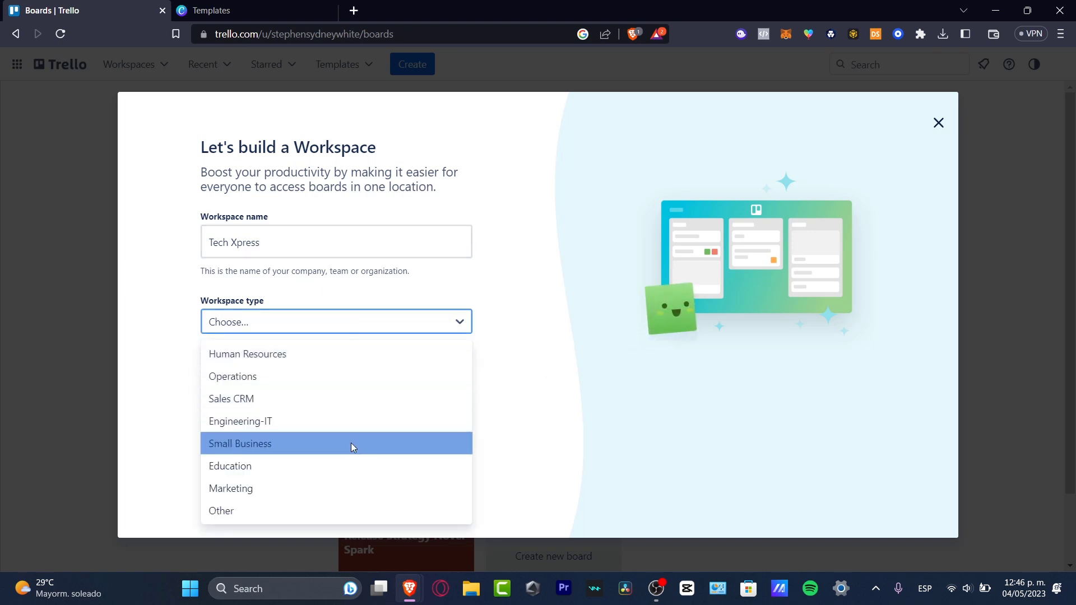
click(379, 505)
click(341, 503)
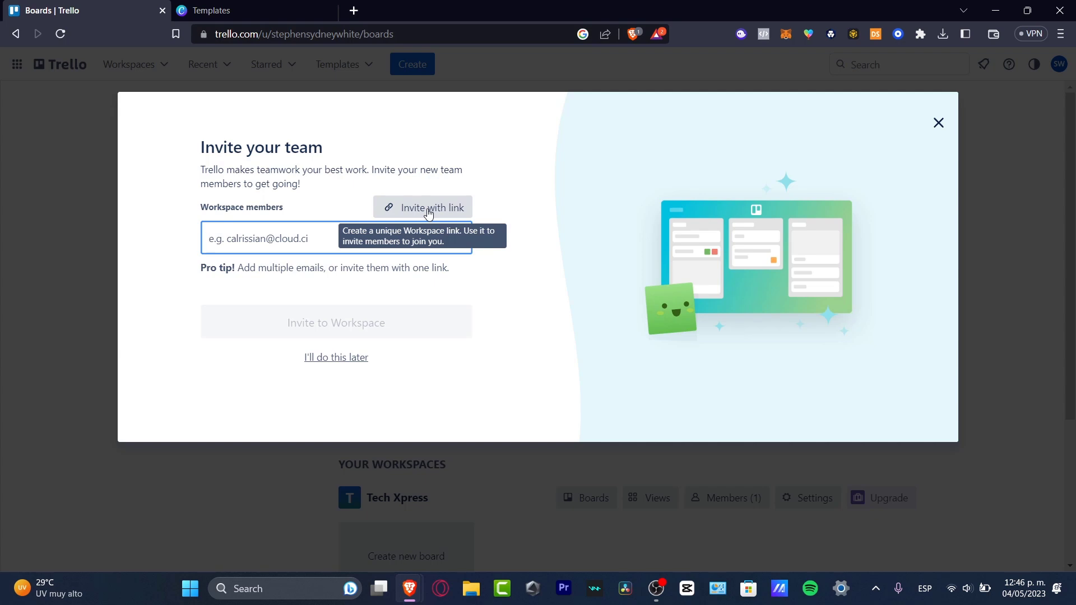
click(361, 358)
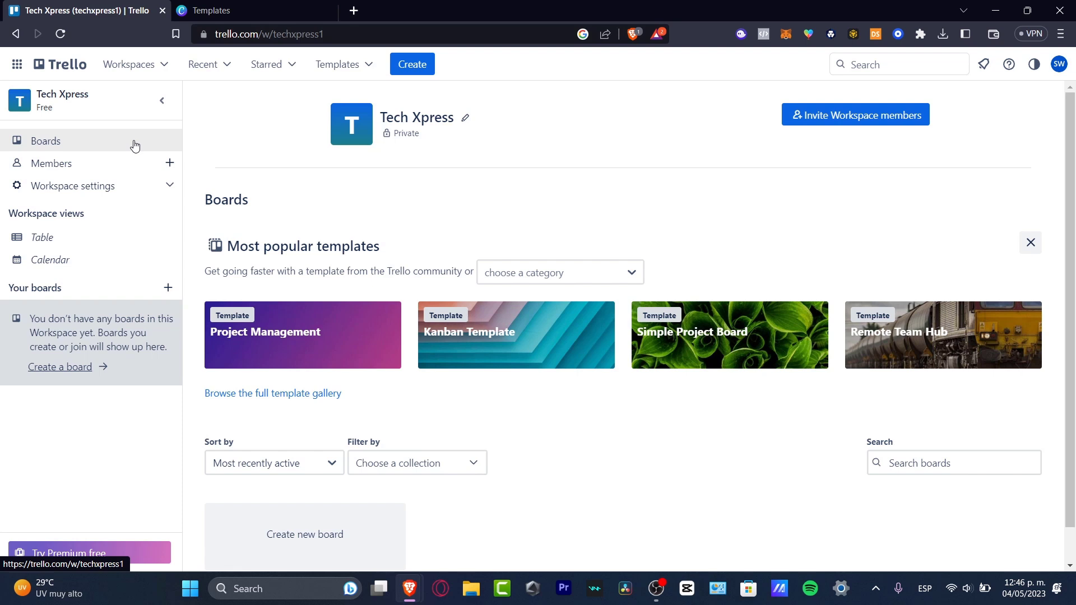
Show the Marketing category's suggested templates, then go to the full template gallery.
click(518, 279)
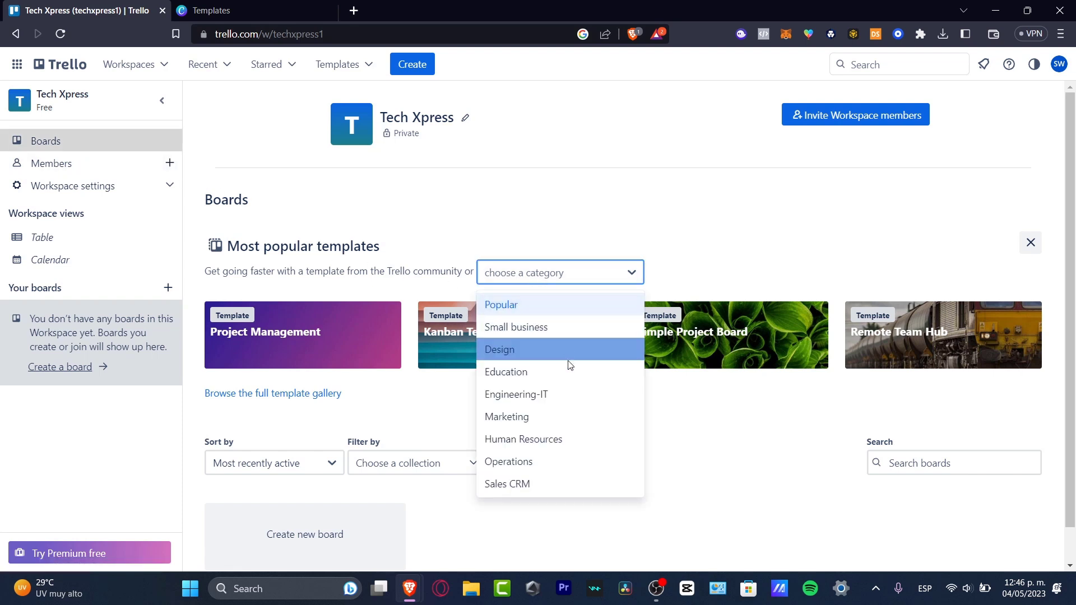
click(574, 416)
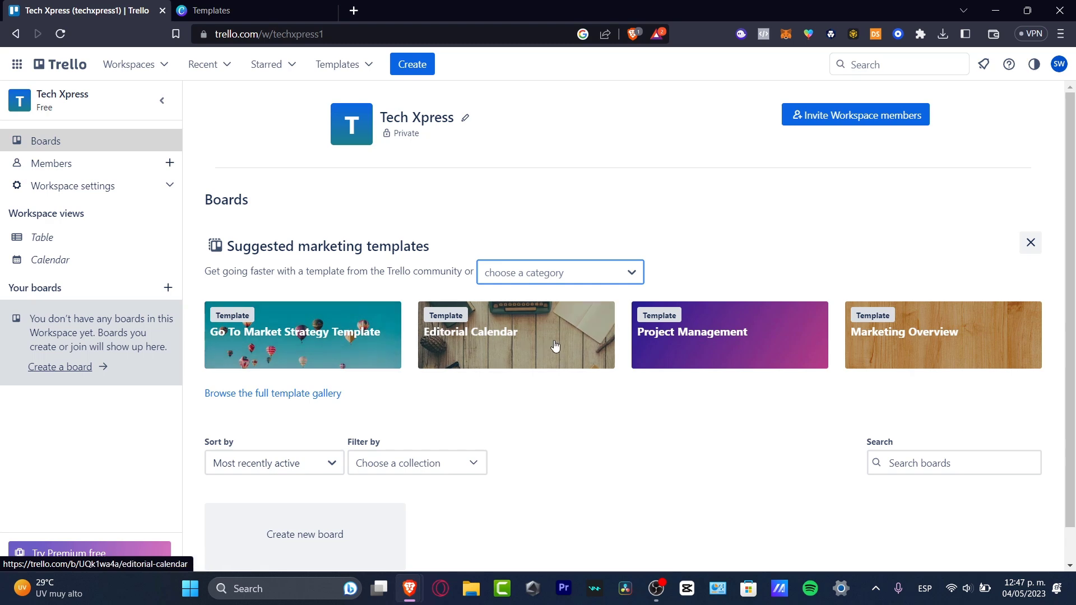
scroll(945, 365, down, 1)
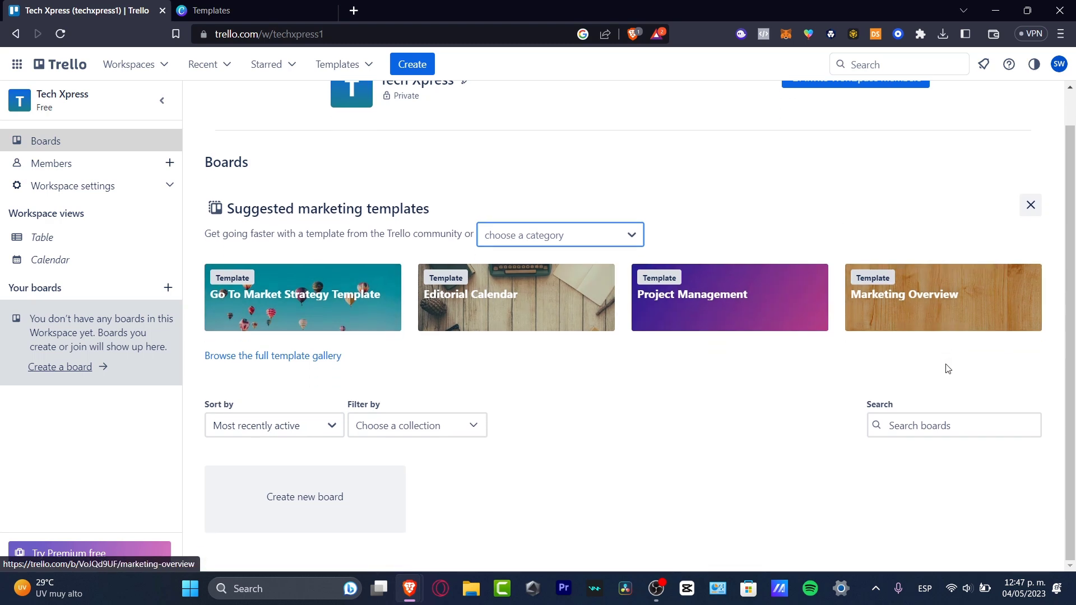
click(284, 358)
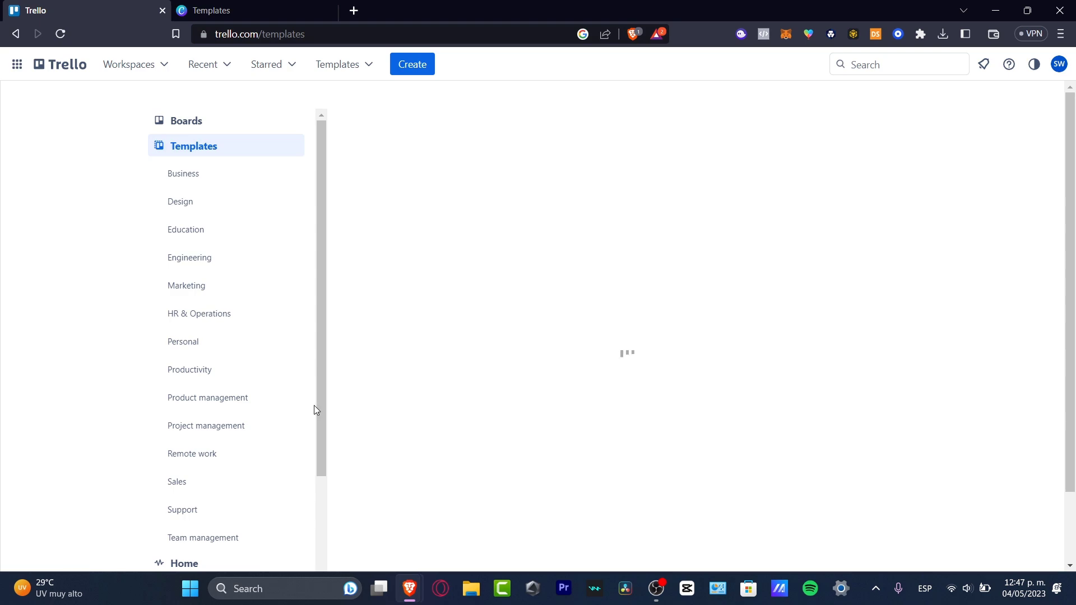
Browse the gallery's Marketing category and open the Blog Content Schedule template.
drag(325, 412, 305, 463)
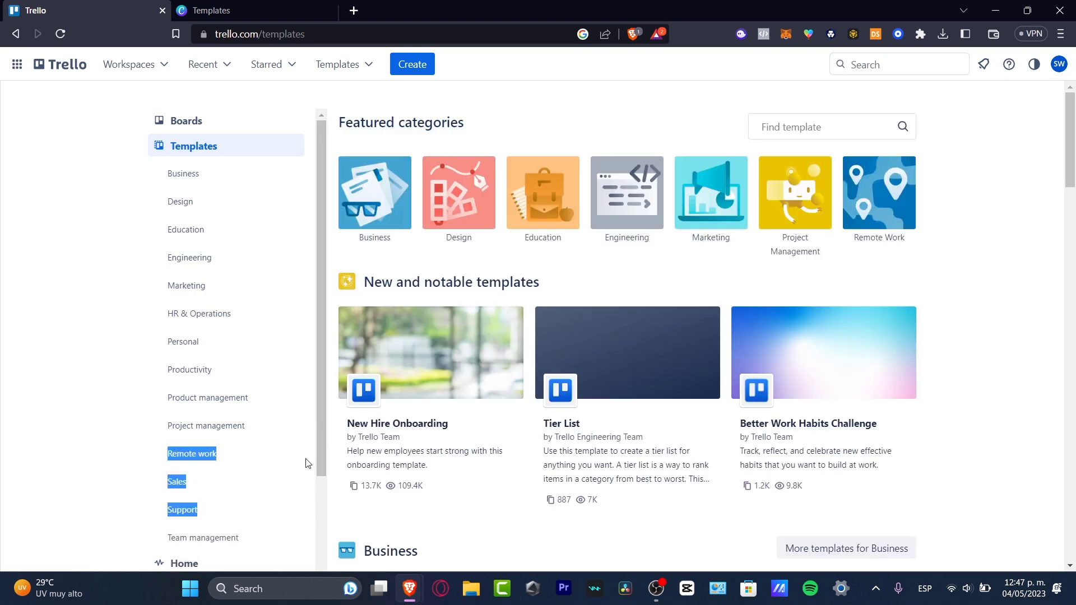
click(60, 317)
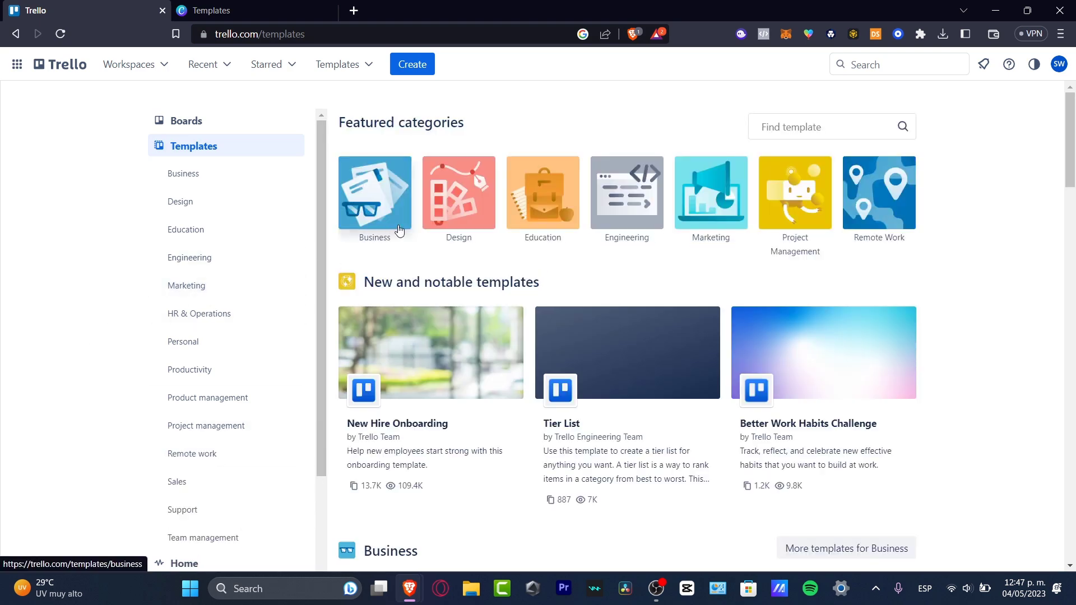
scroll(377, 235, down, 3)
scroll(407, 192, down, 6)
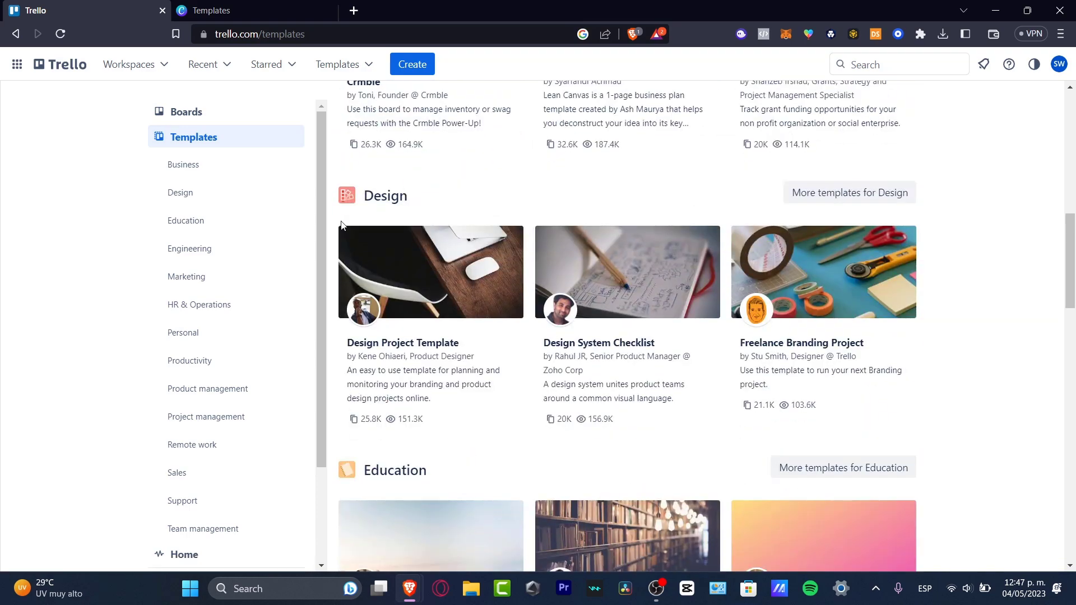
scroll(342, 225, up, 9)
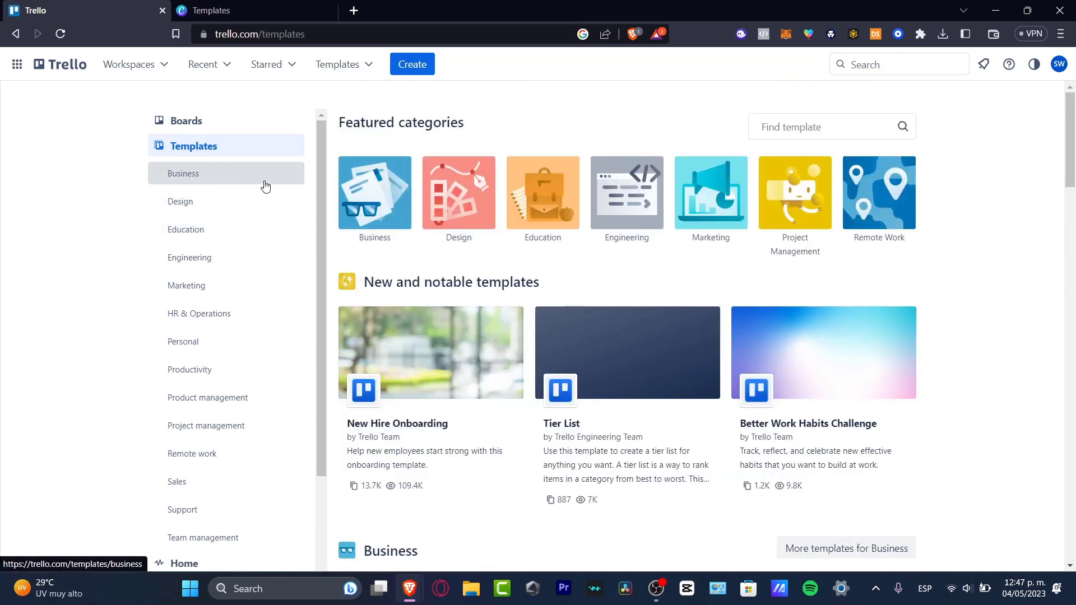
click(226, 288)
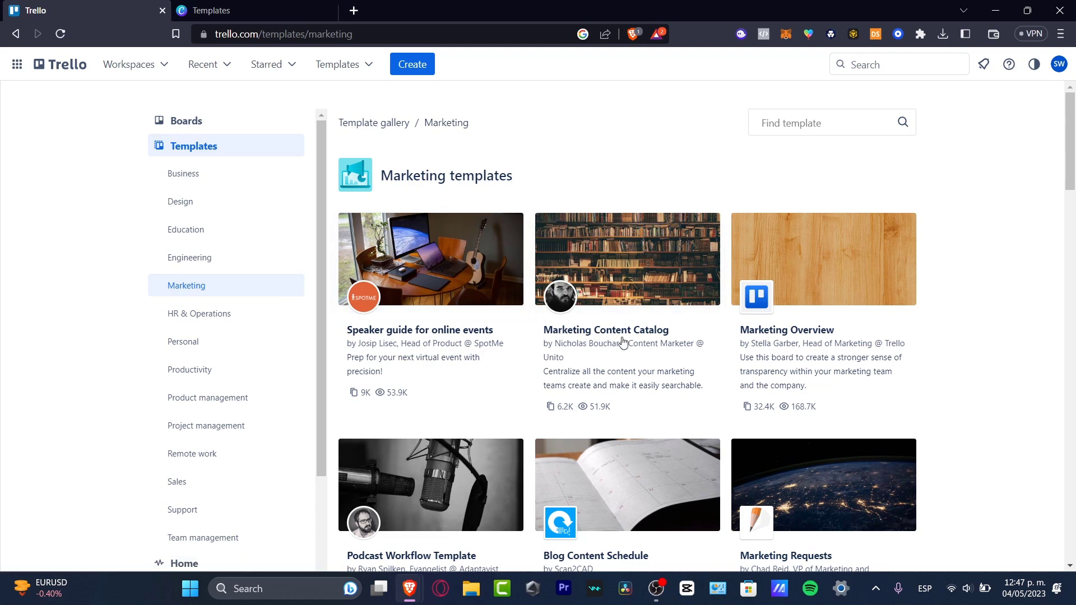
scroll(635, 295, down, 3)
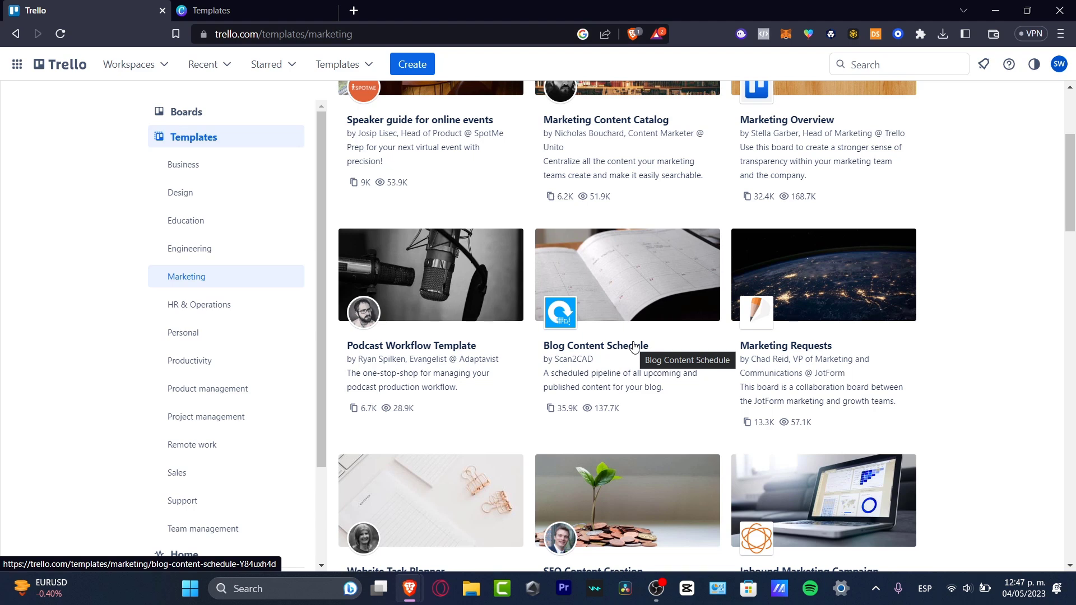
click(639, 278)
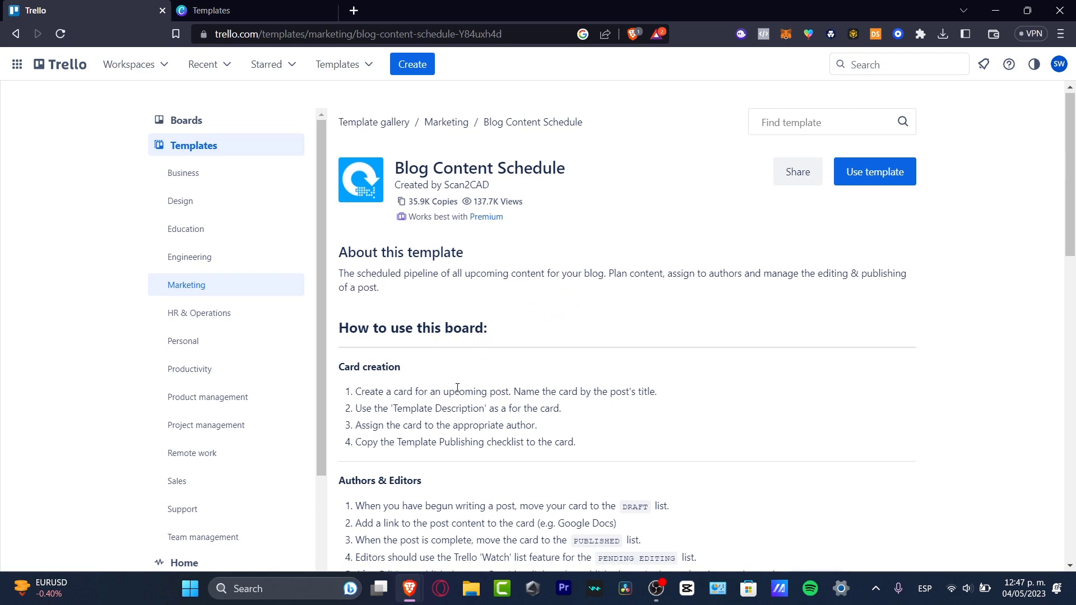
Use the Blog Content Schedule template to create a board in Tech Xpress, keeping its cards.
scroll(510, 365, down, 3)
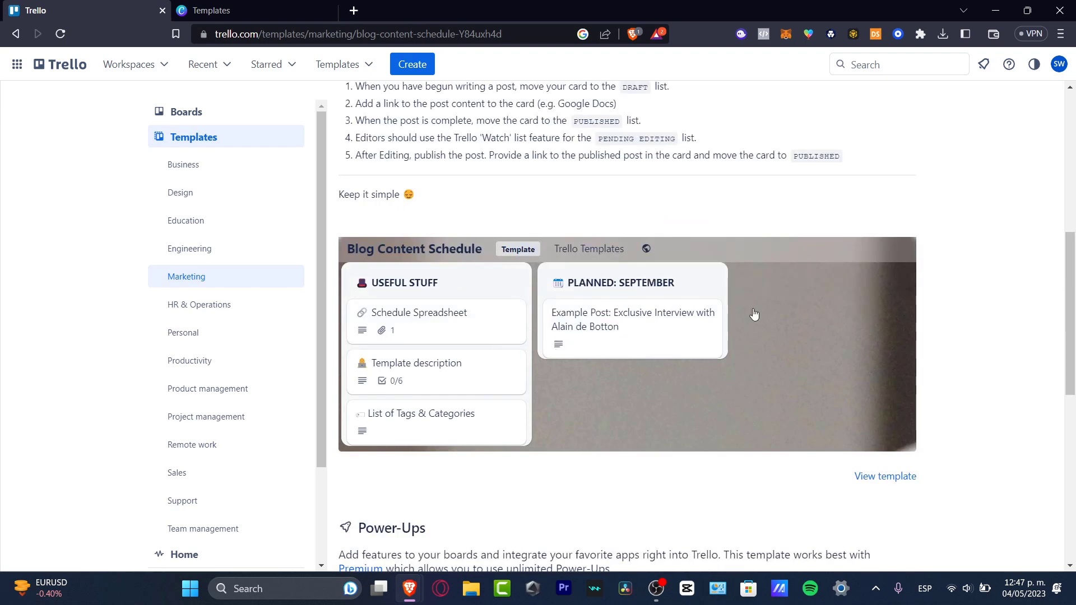
scroll(768, 307, down, 3)
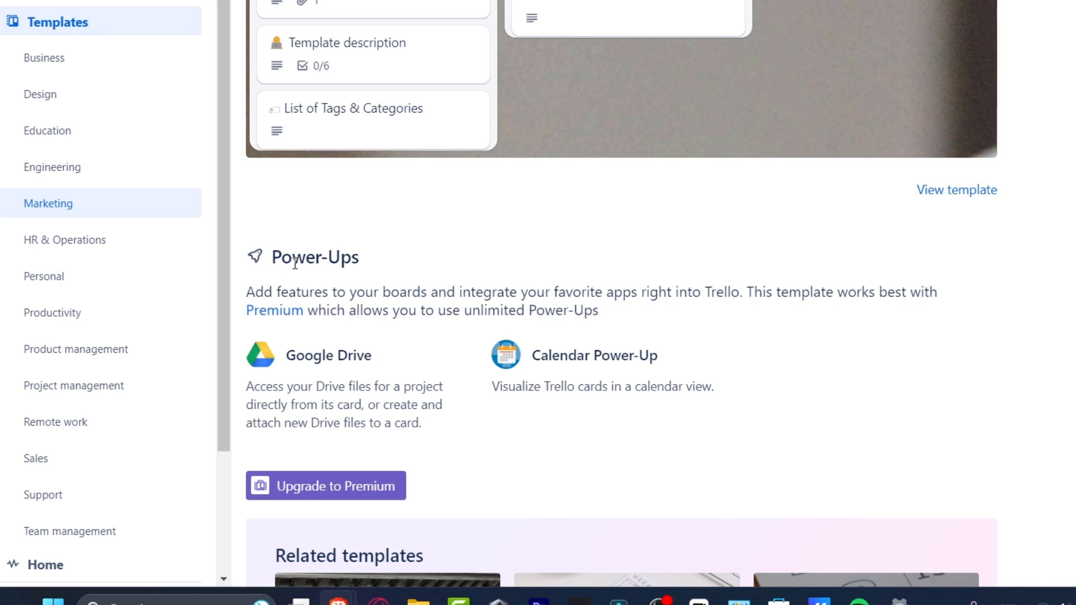
scroll(745, 469, down, 5)
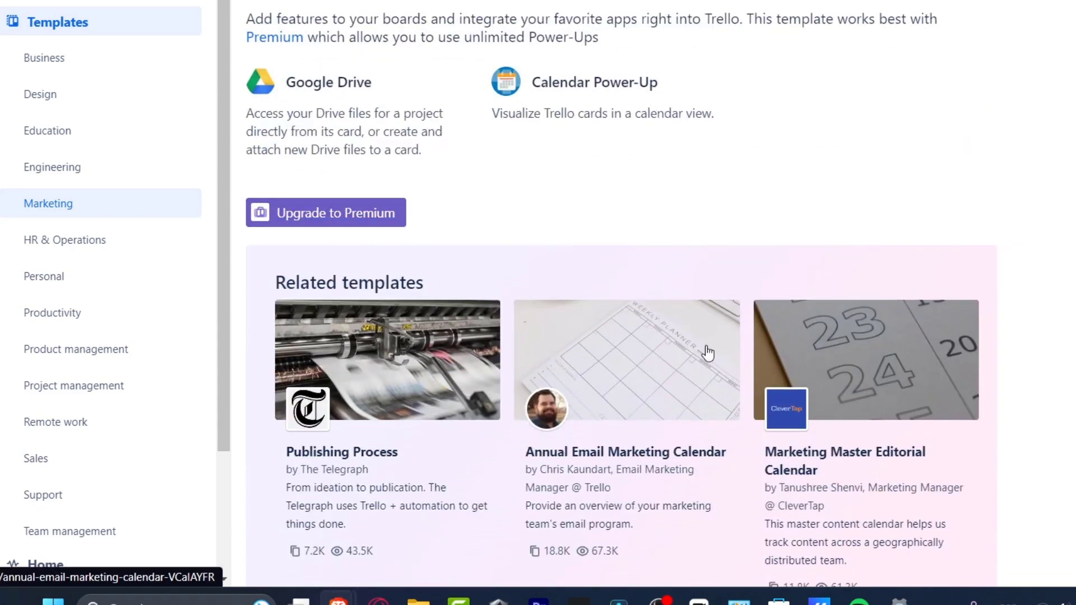
scroll(707, 362, down, 2)
scroll(709, 369, up, 15)
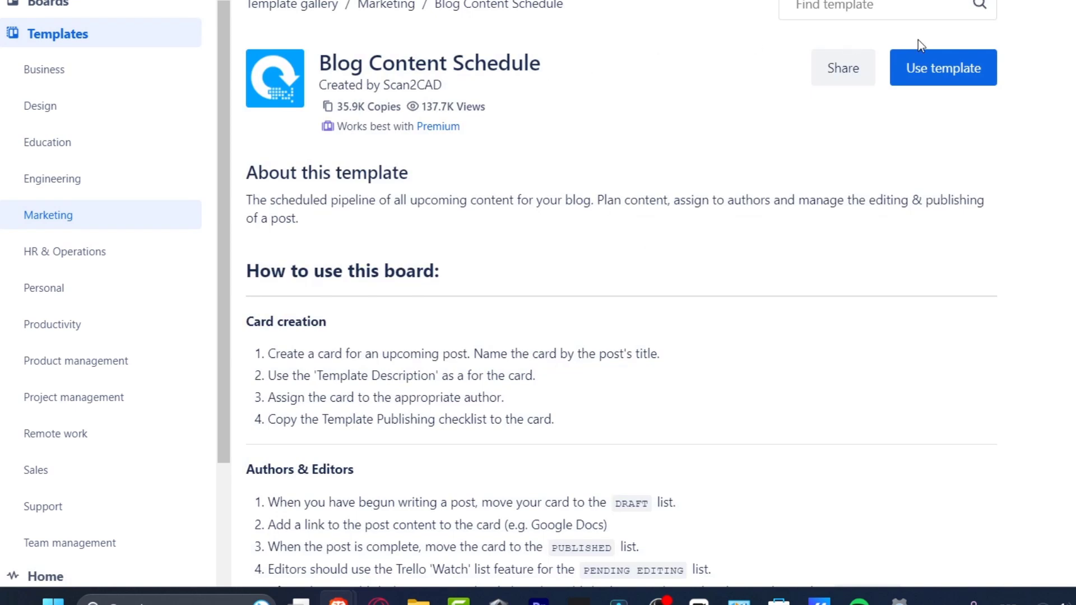
click(960, 67)
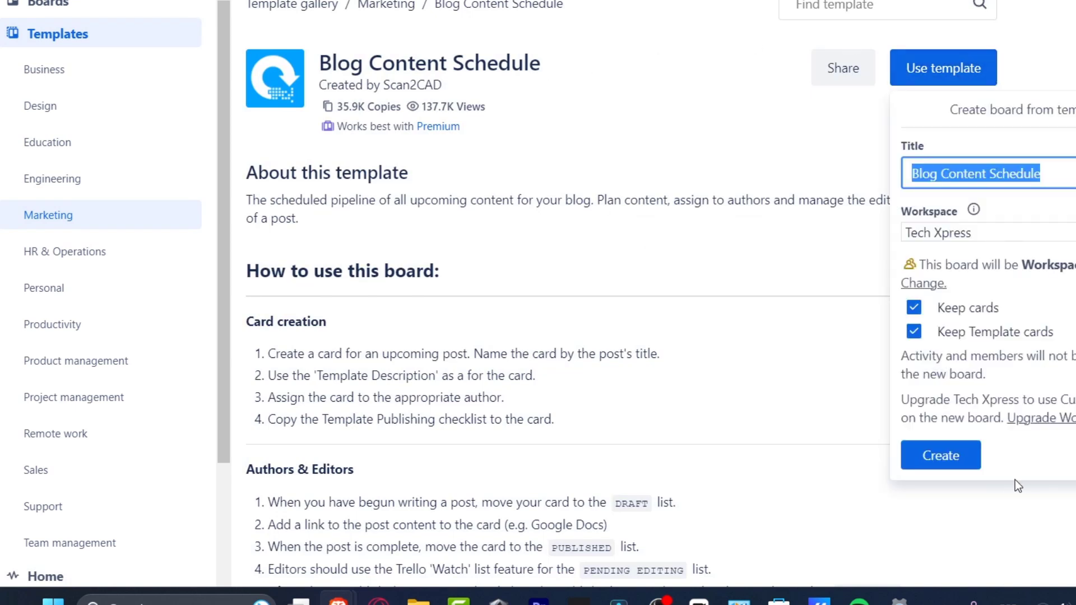
click(1070, 78)
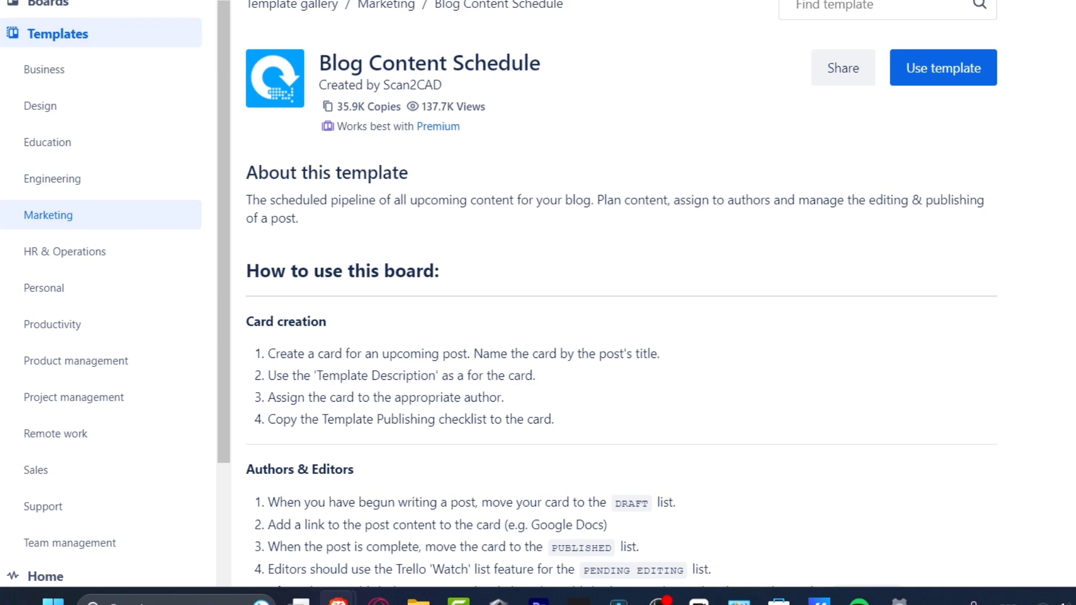
click(241, 0)
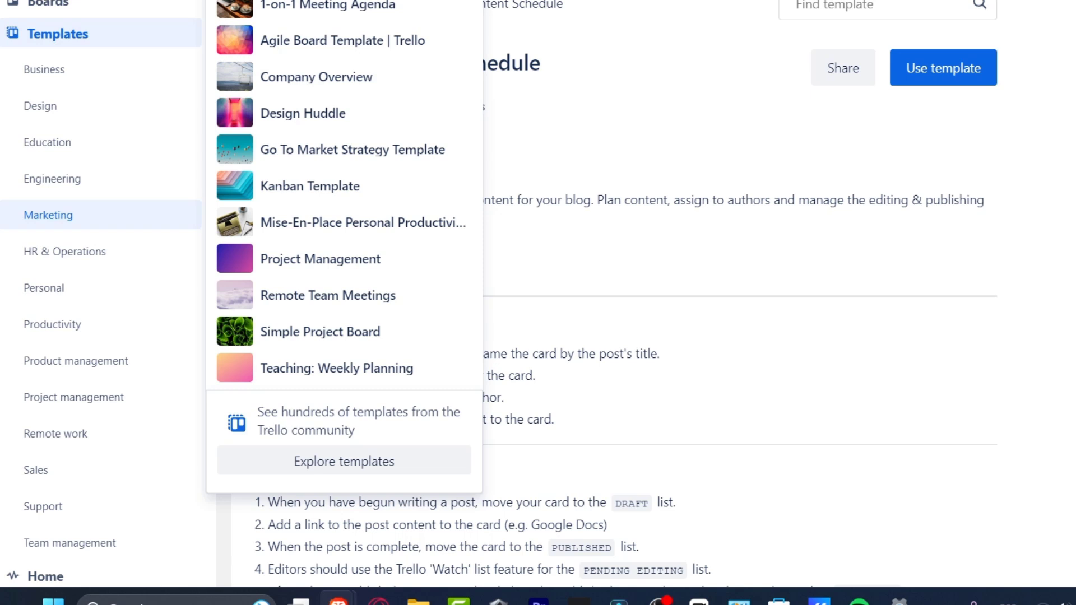
click(916, 78)
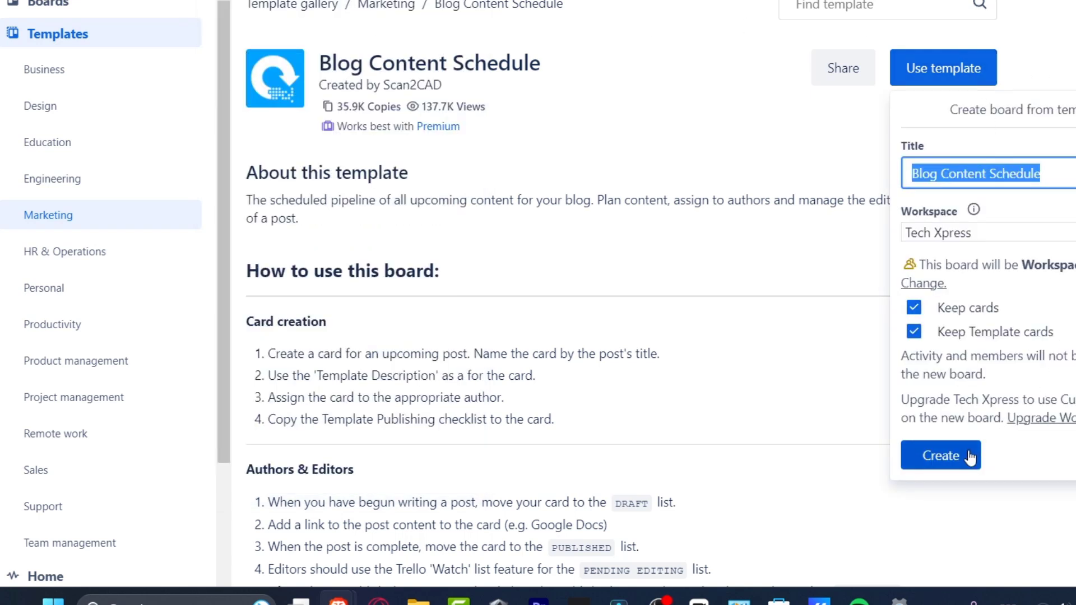
click(969, 455)
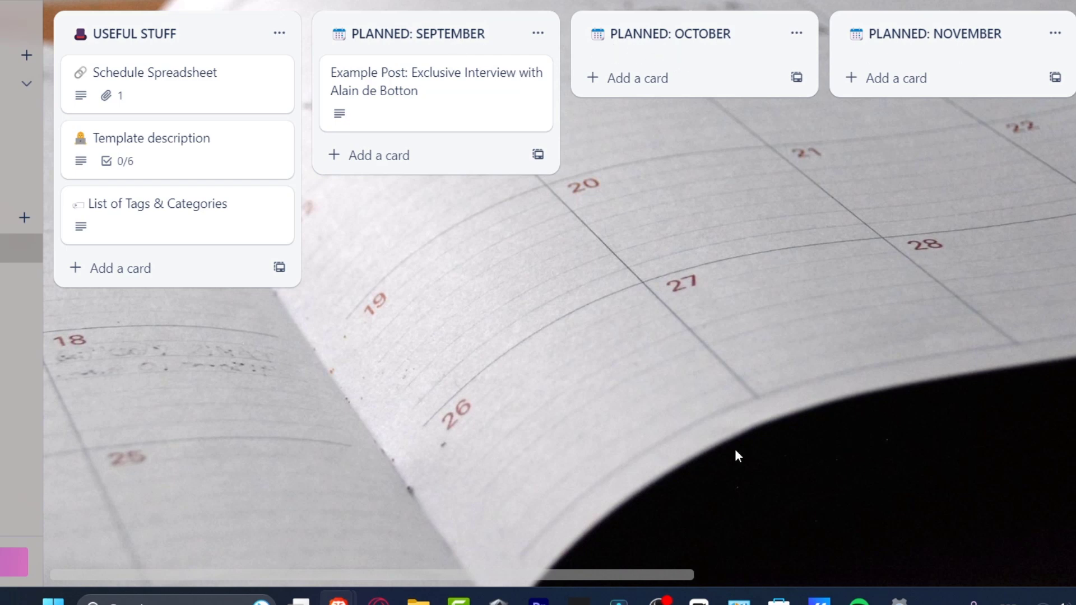
drag(412, 573, 367, 499)
scroll(726, 463, right, 10)
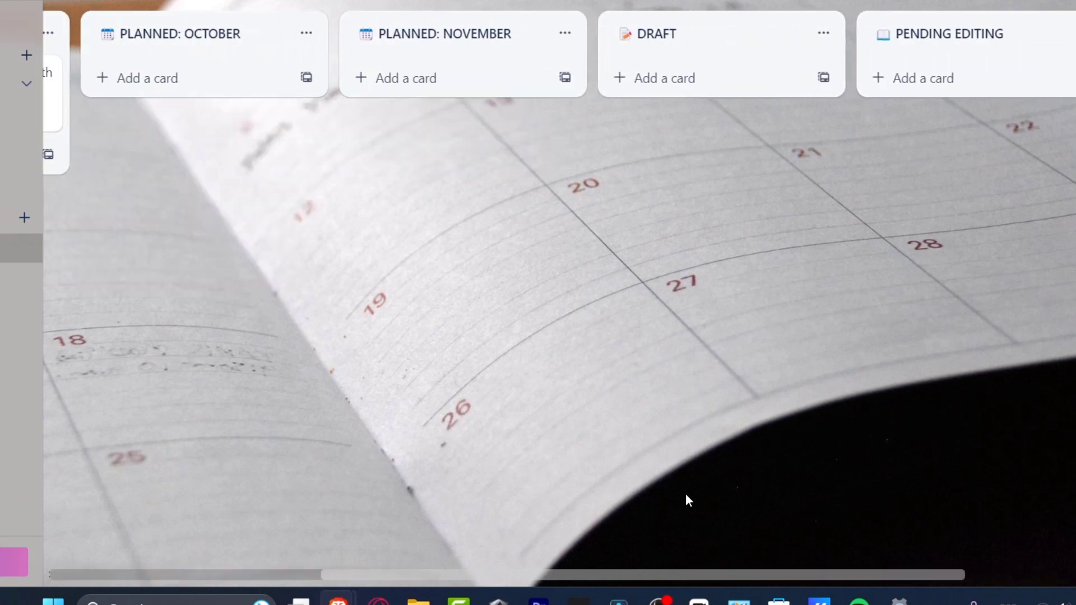
drag(919, 512, 264, 502)
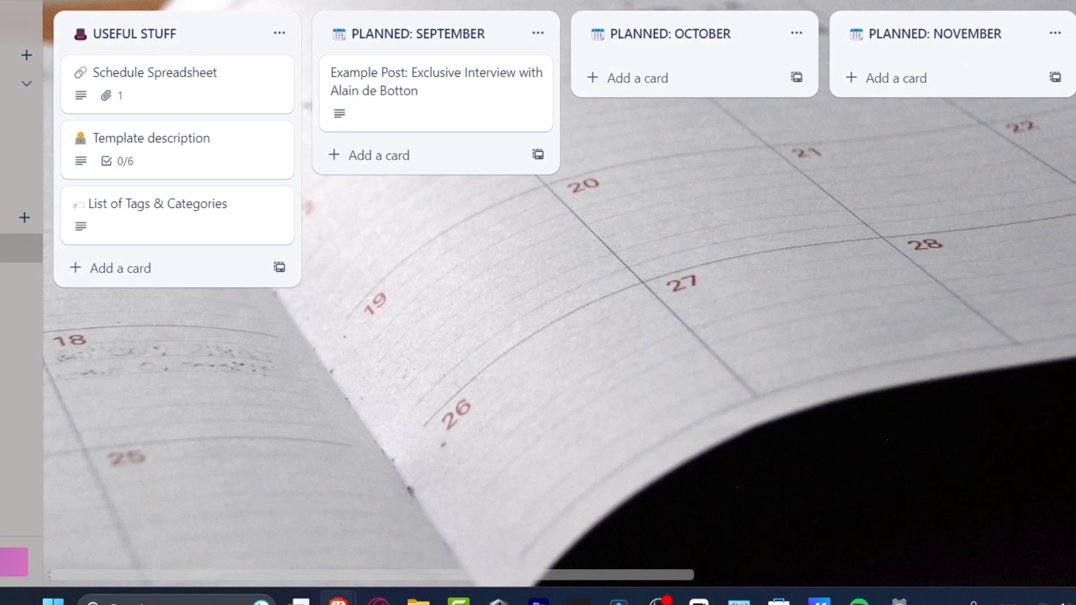
click(24, 217)
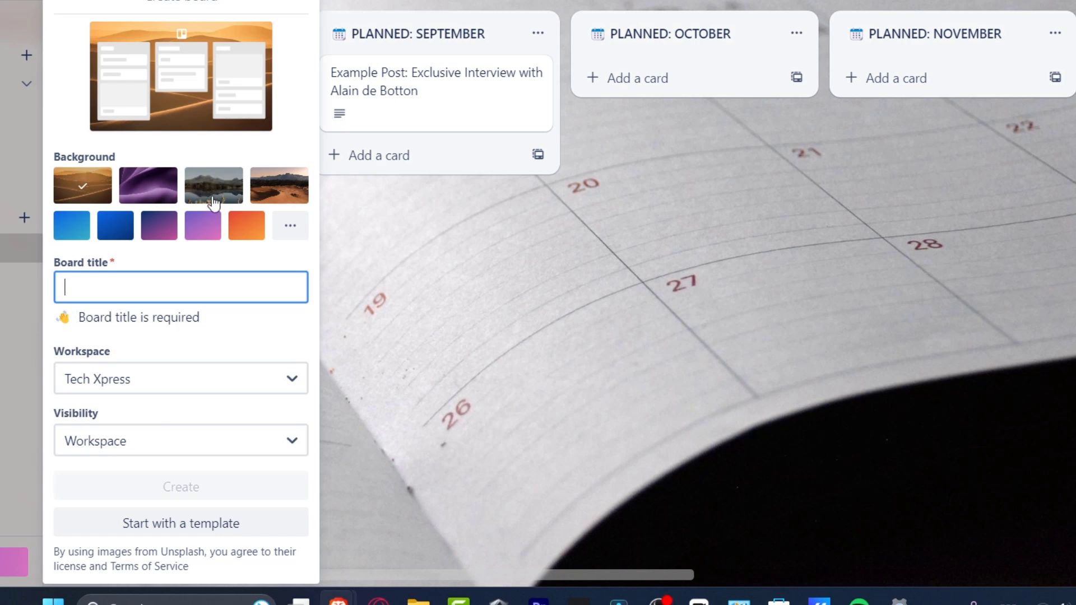
click(587, 364)
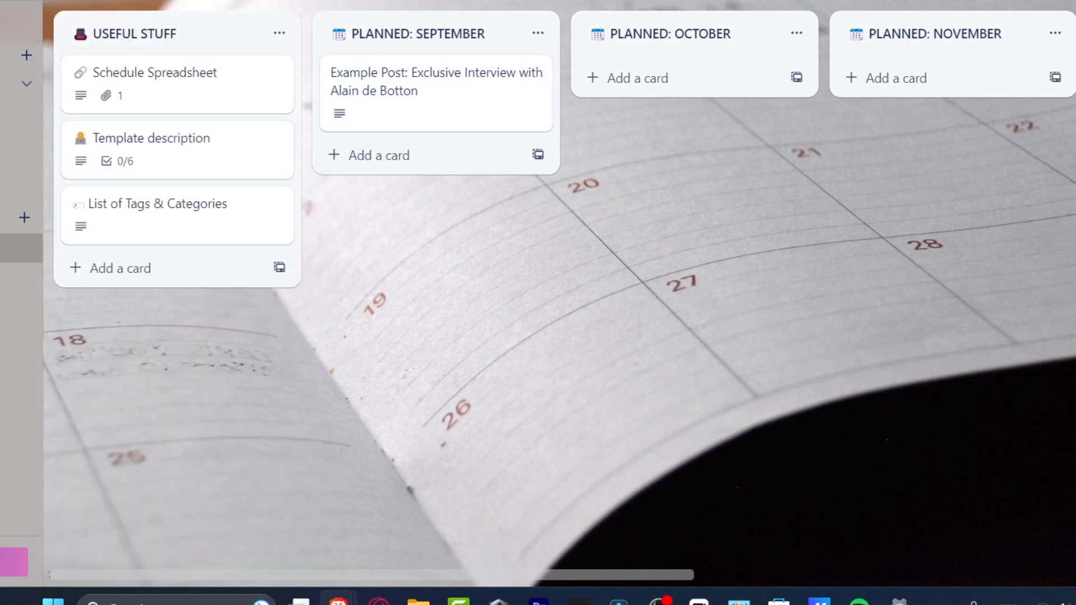
click(403, 2)
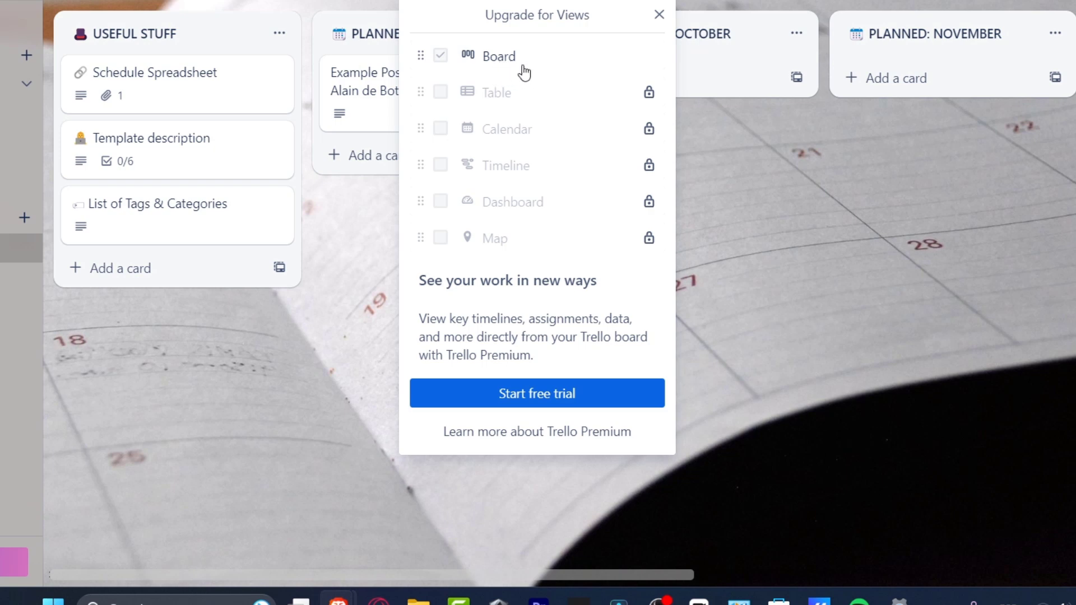
click(835, 223)
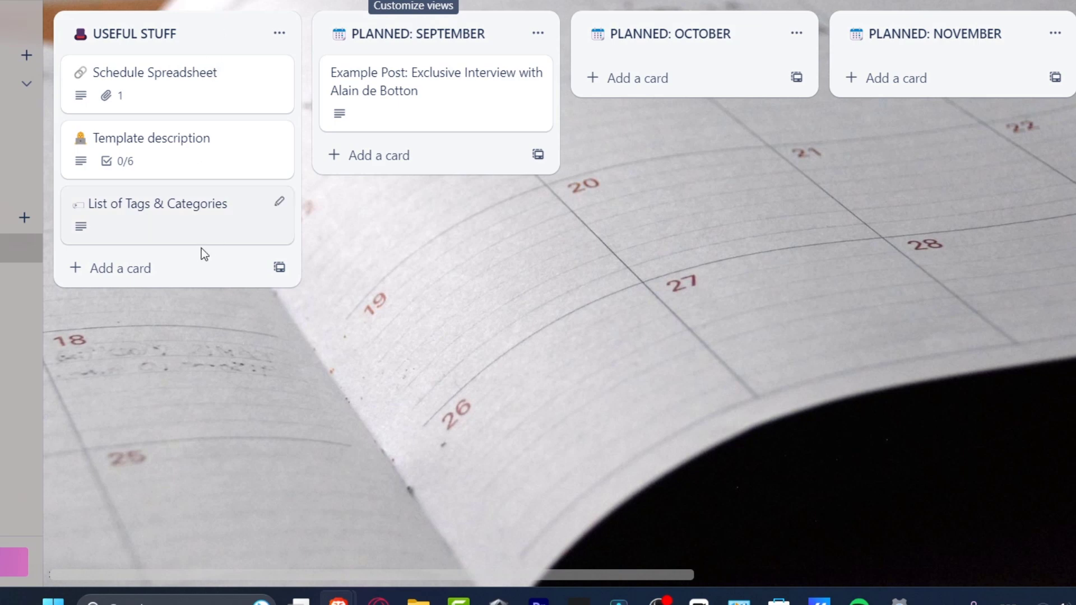
mouse_move(218, 41)
mouse_down()
mouse_move(327, 104)
mouse_move(506, 123)
mouse_move(514, 74)
mouse_move(675, 74)
mouse_move(699, 55)
mouse_move(509, 39)
mouse_move(413, 88)
mouse_move(187, 101)
mouse_move(204, 55)
mouse_up()
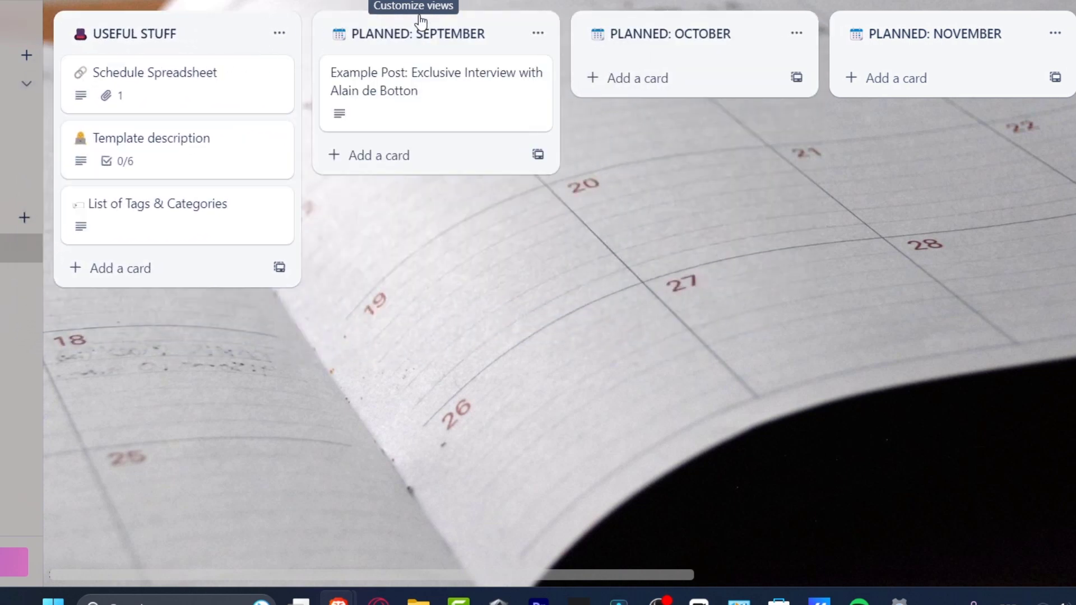
click(160, 32)
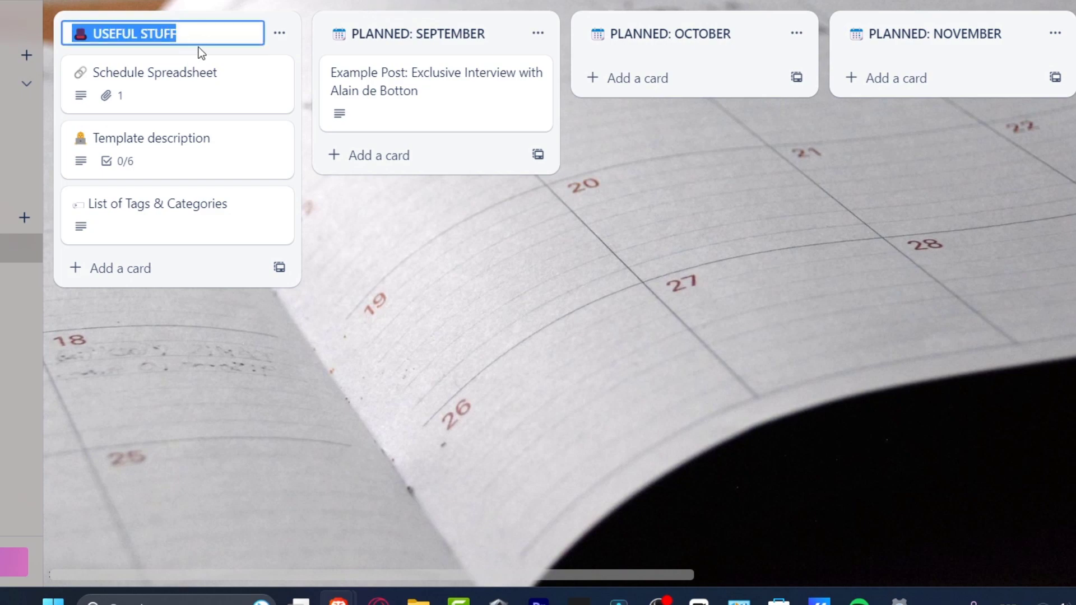
Add an every-day rule sorting PLANNED: SEPTEMBER by start date descending, then view it.
click(279, 34)
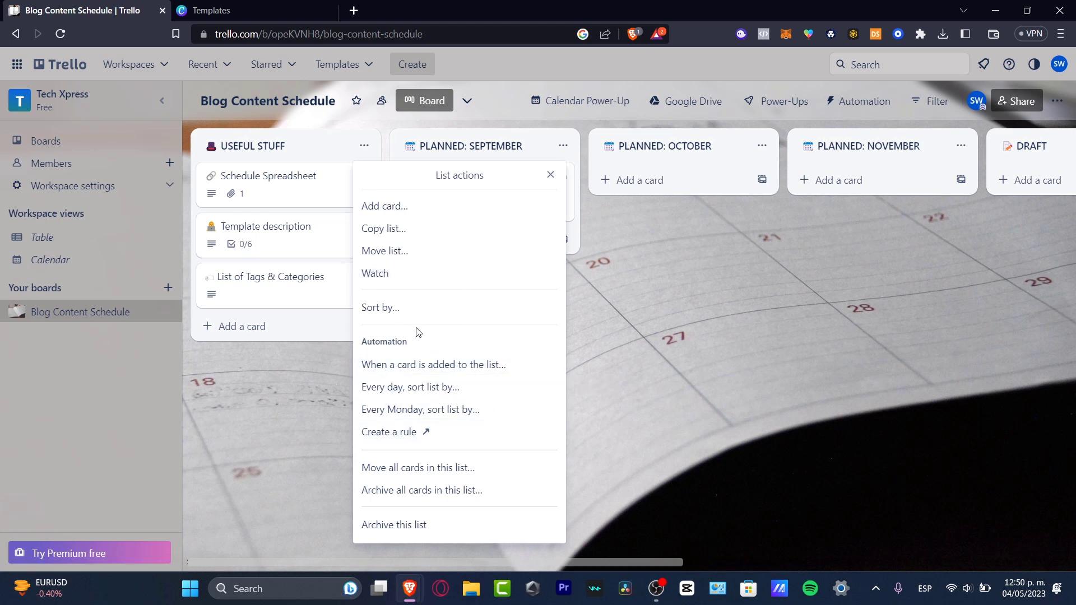
click(474, 386)
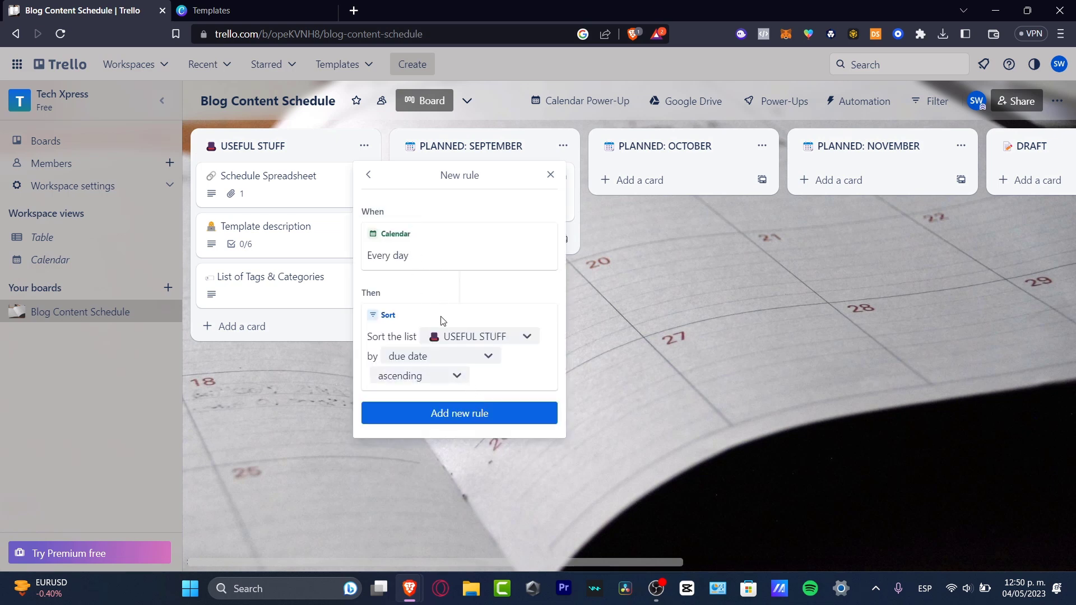
click(524, 337)
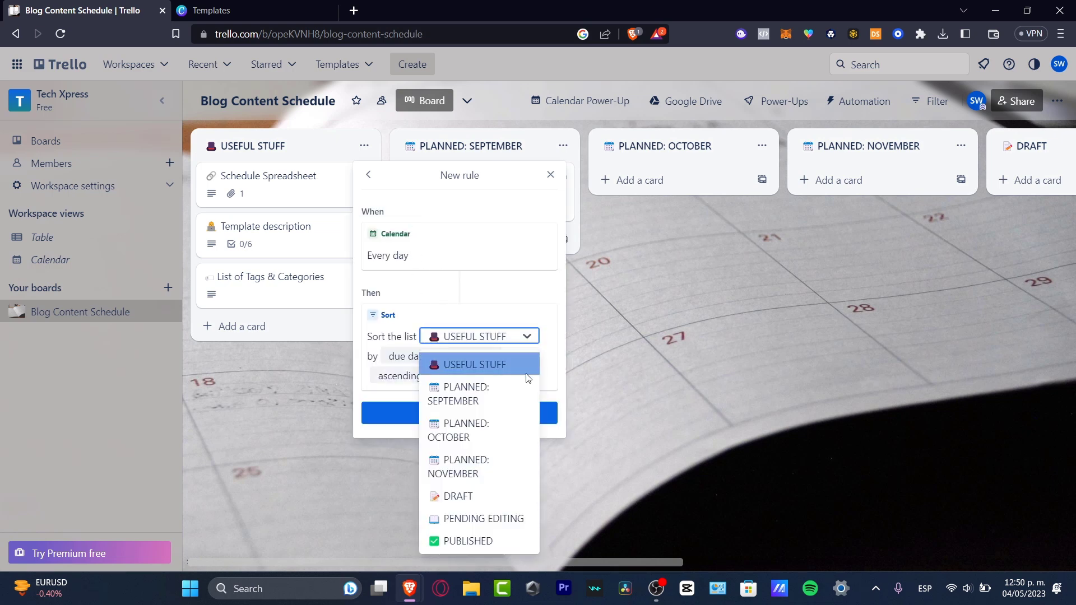
click(515, 392)
click(437, 363)
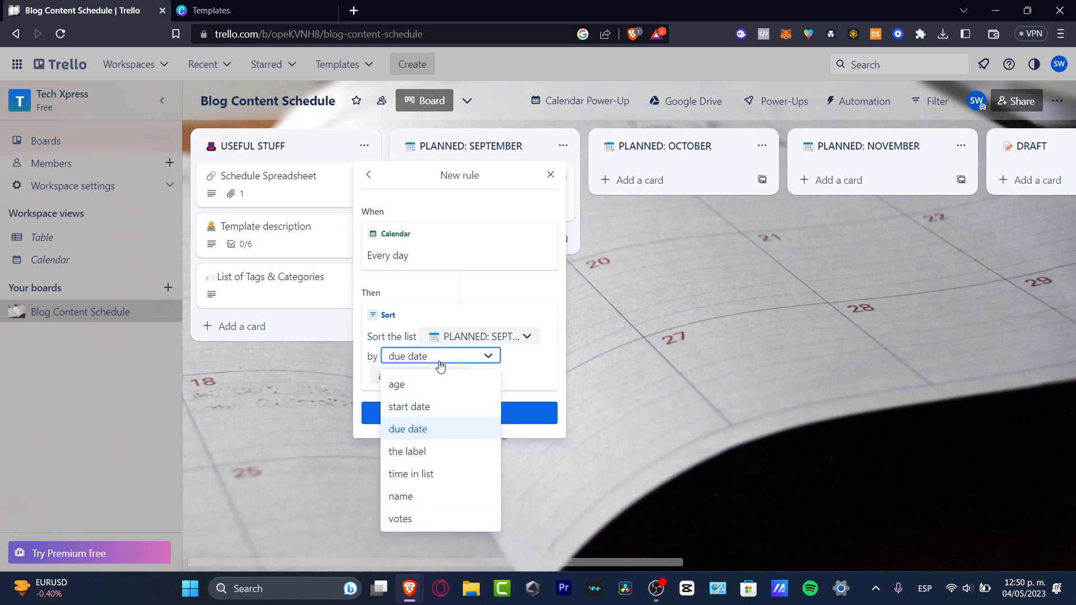
click(442, 406)
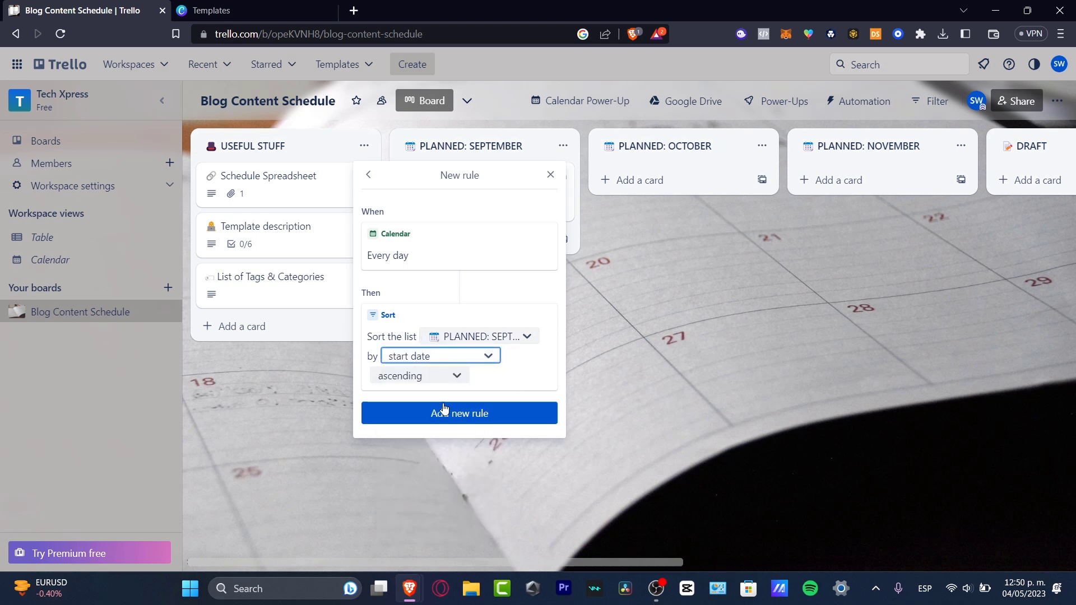
click(443, 376)
click(443, 425)
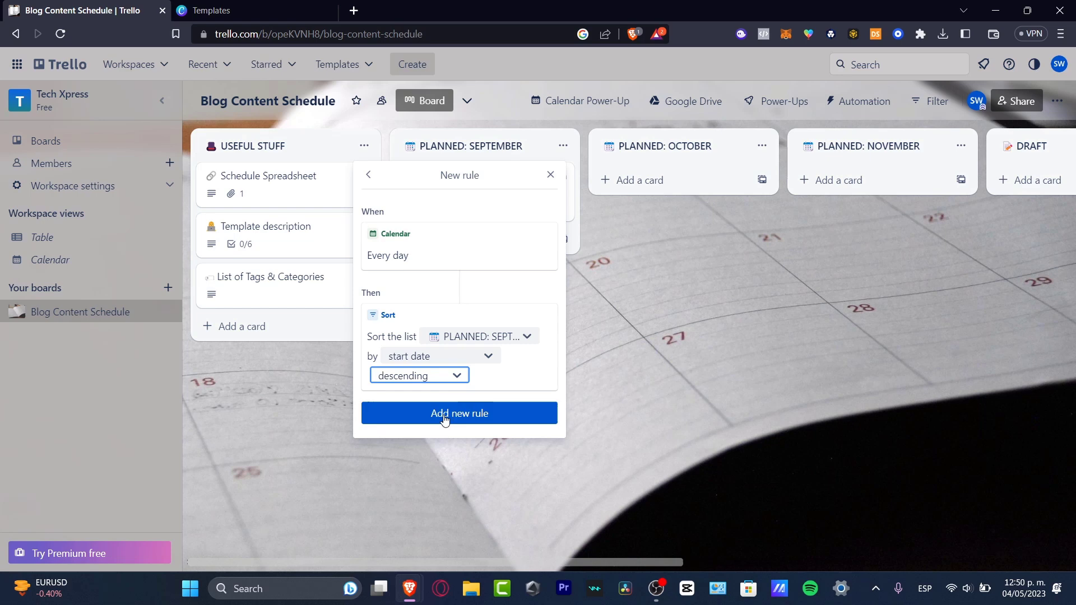
click(484, 419)
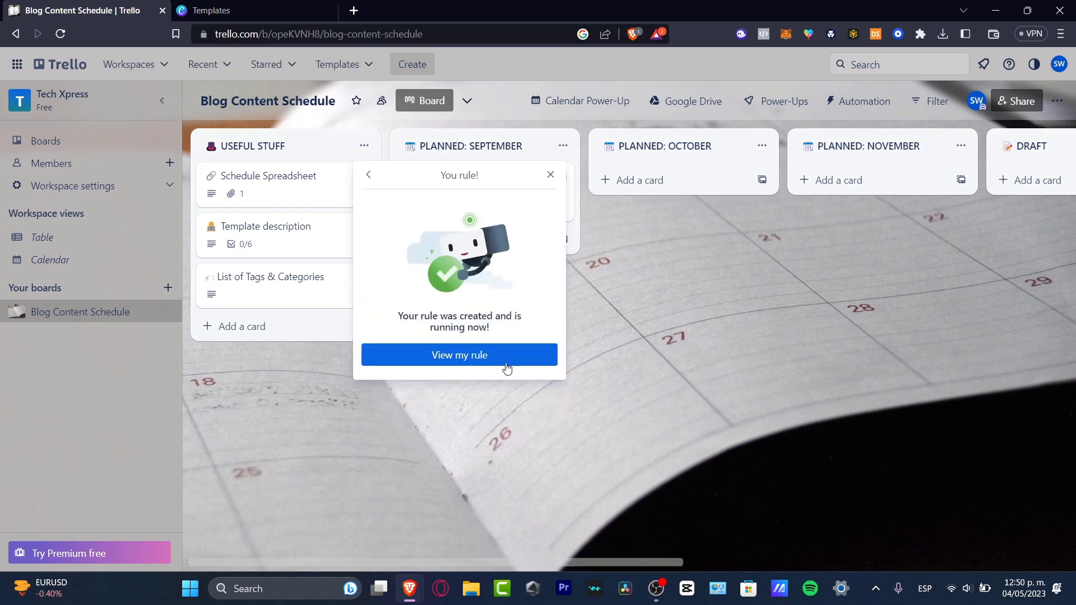
click(476, 355)
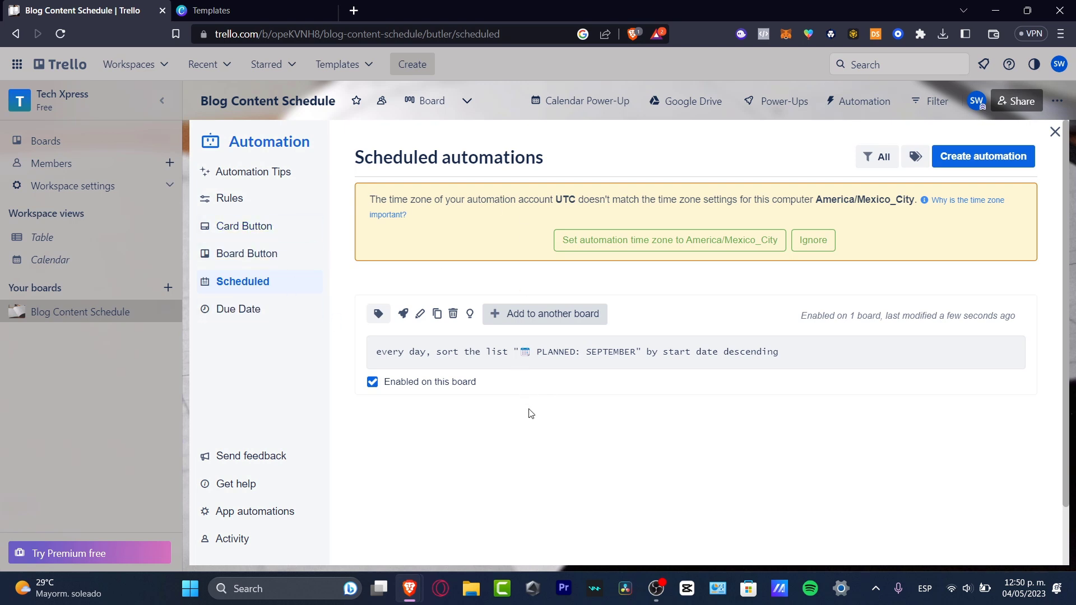
Close Automation, check the workspace Table and Calendar views, then reopen Blog Content Schedule.
click(1055, 132)
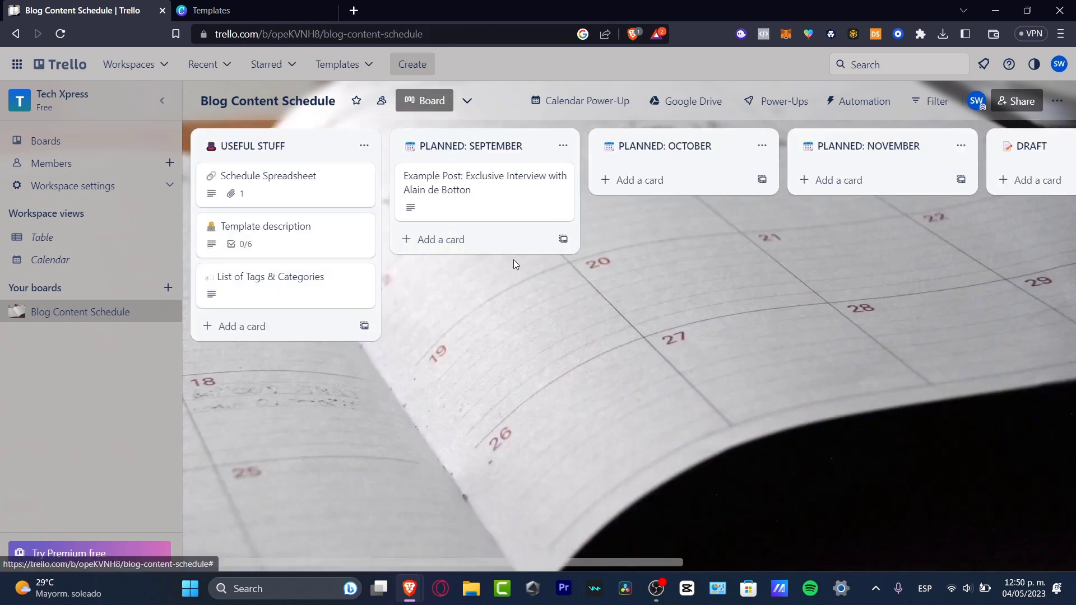
click(114, 237)
click(108, 259)
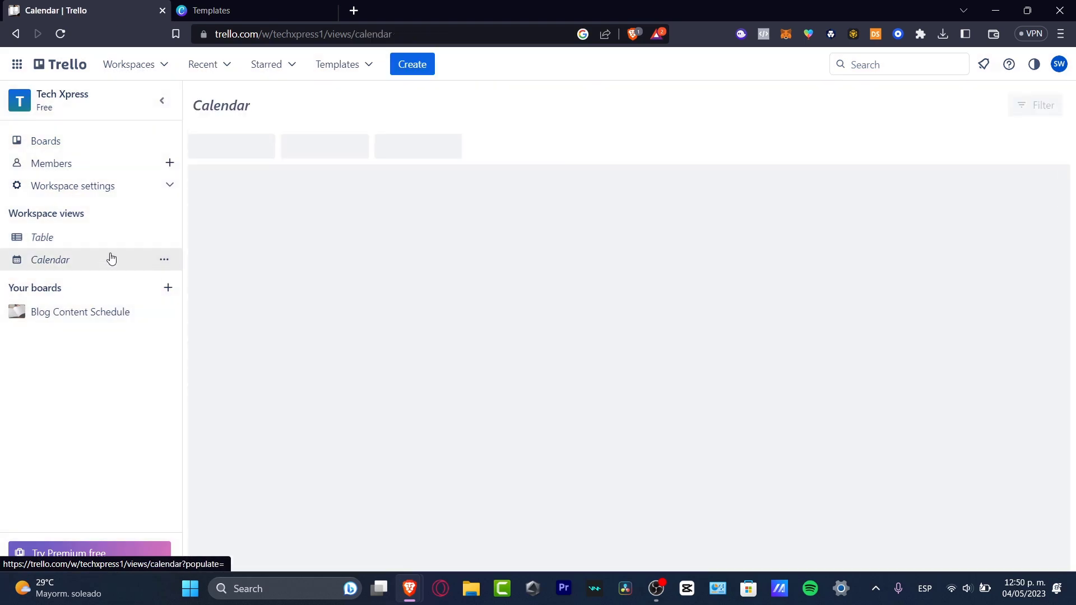
click(76, 240)
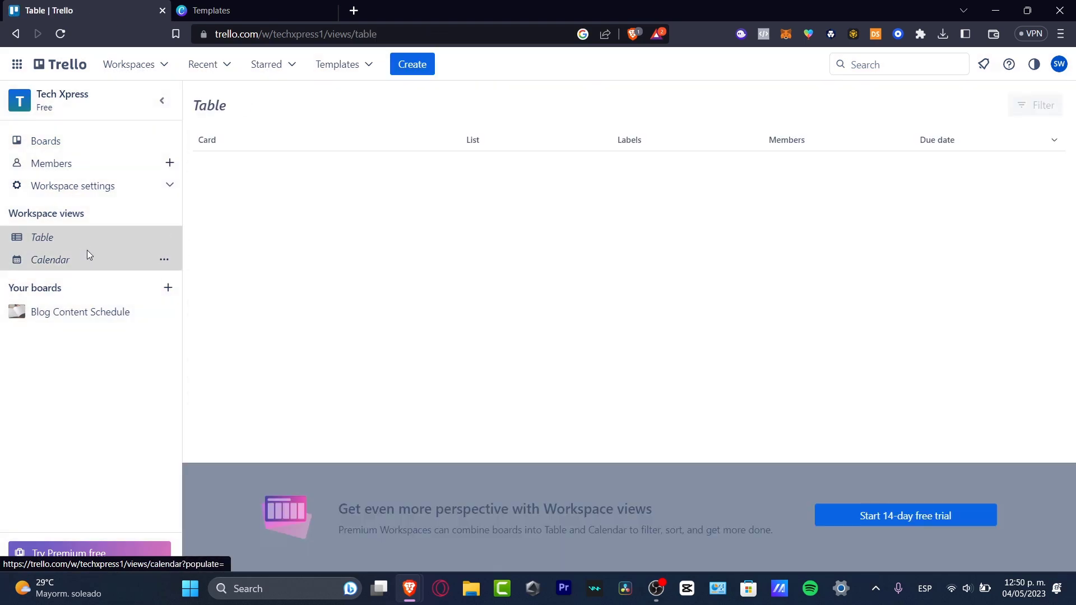
click(86, 255)
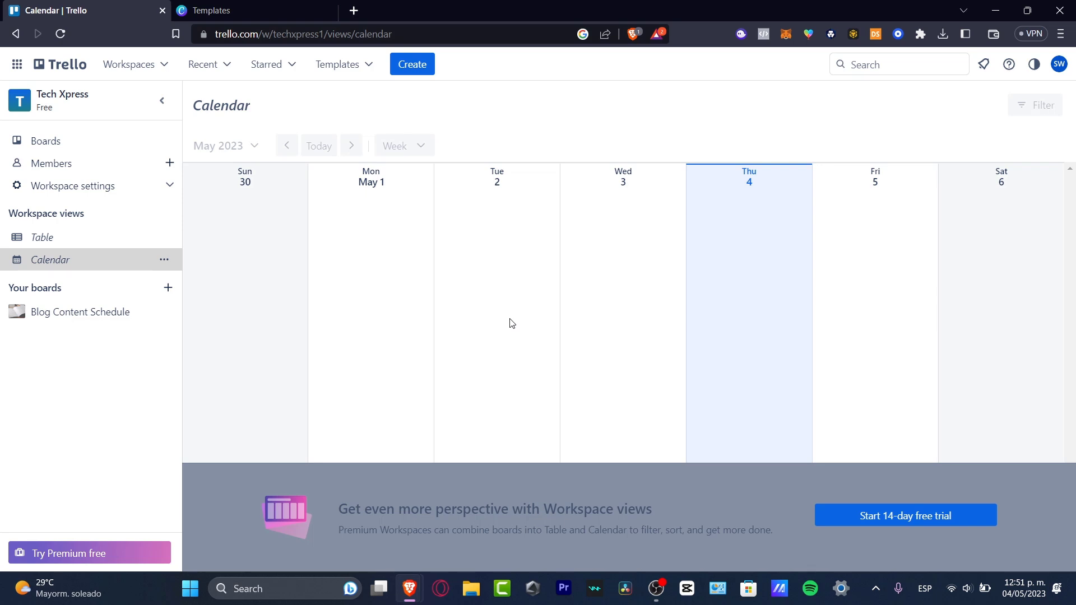
click(111, 240)
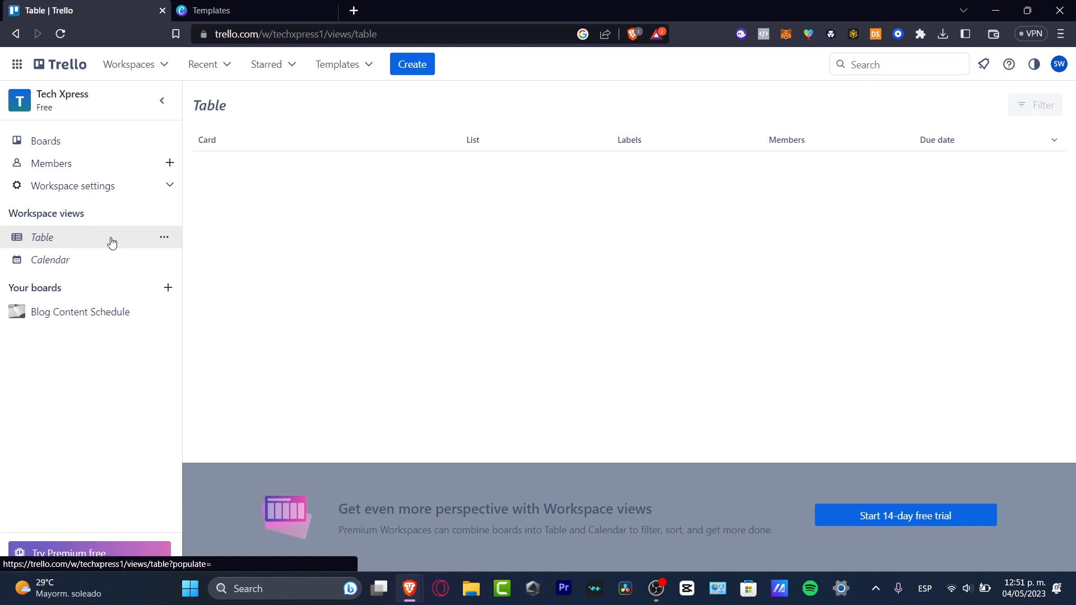
click(90, 311)
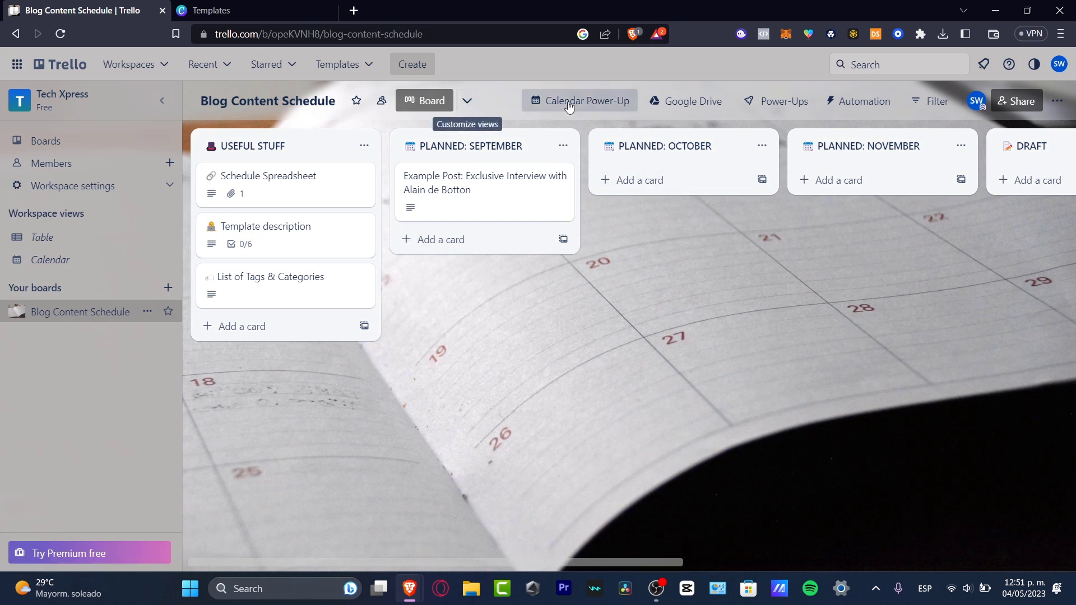
Show the board as a calendar and open the May 4 day view.
click(601, 105)
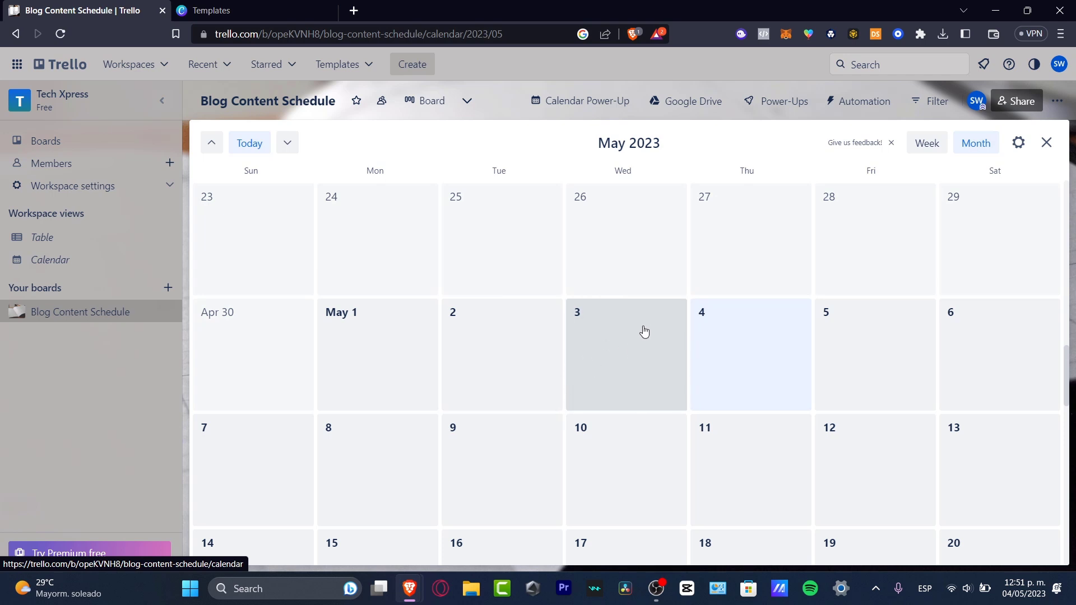
click(1056, 587)
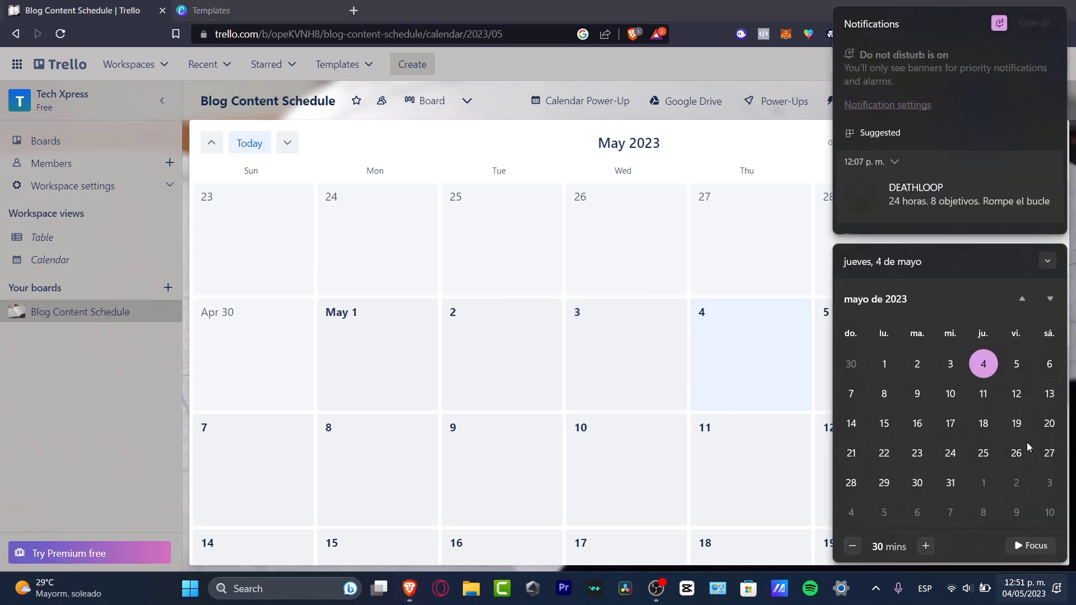
click(741, 349)
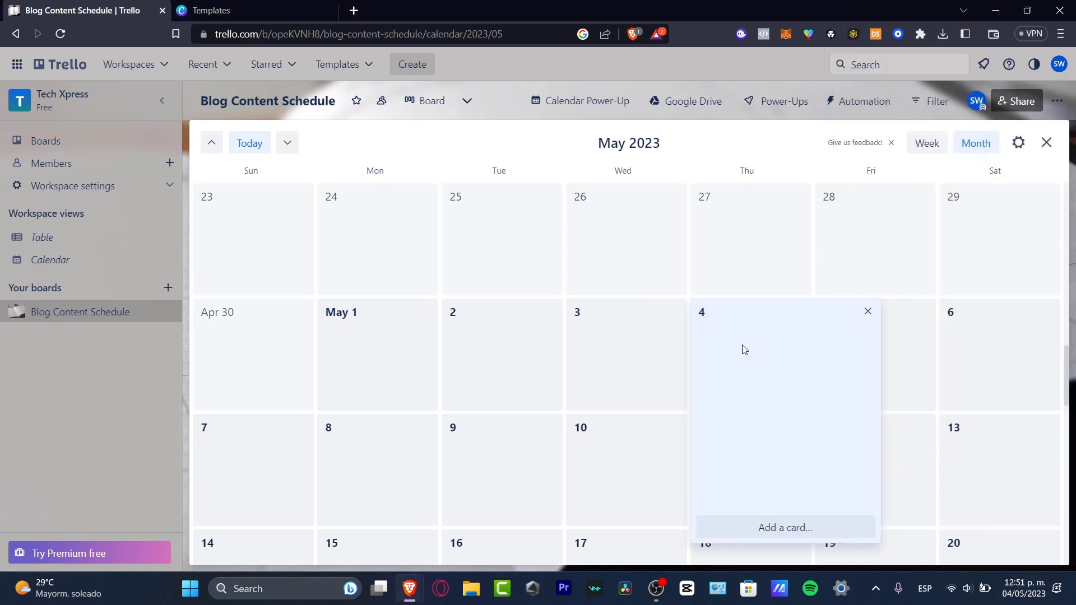
Add 'Finish my youtube video' to PENDING EDITING on May 4 and mark it complete.
click(804, 531)
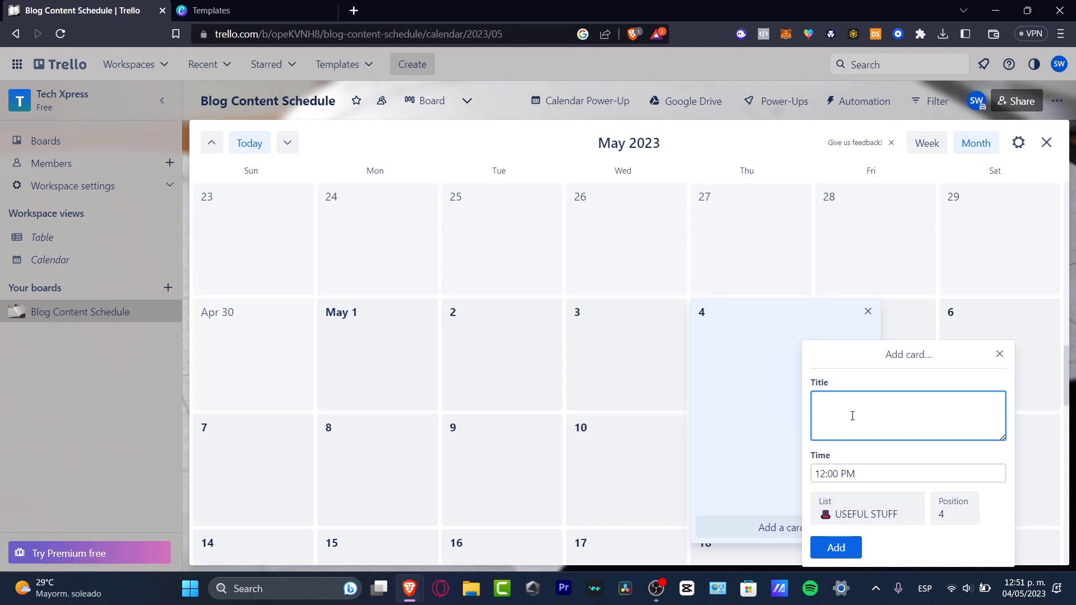
text(Finish my youtube video)
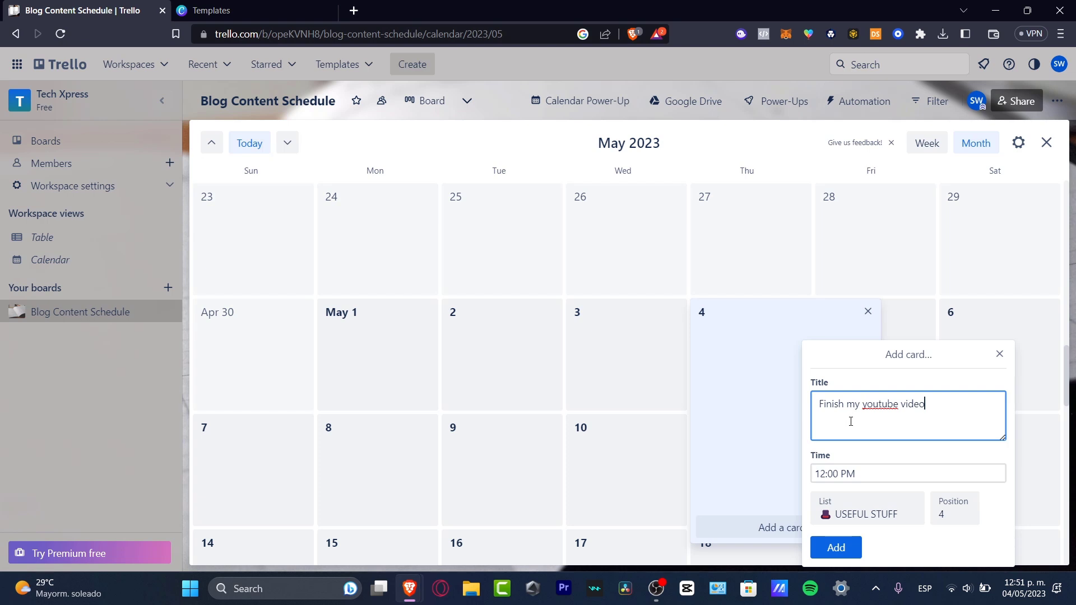
click(827, 475)
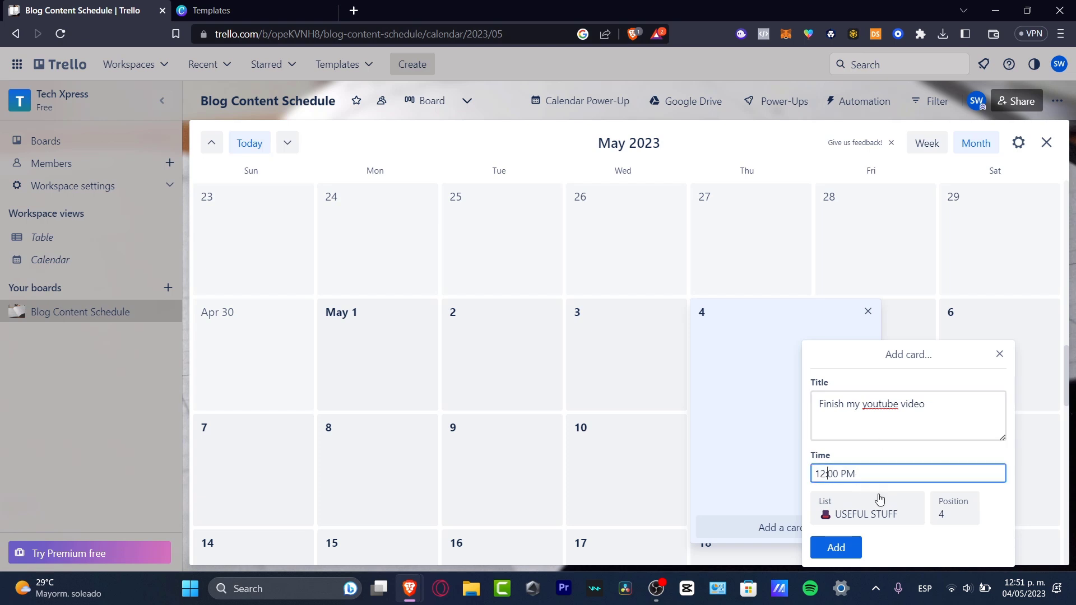
click(880, 511)
click(881, 511)
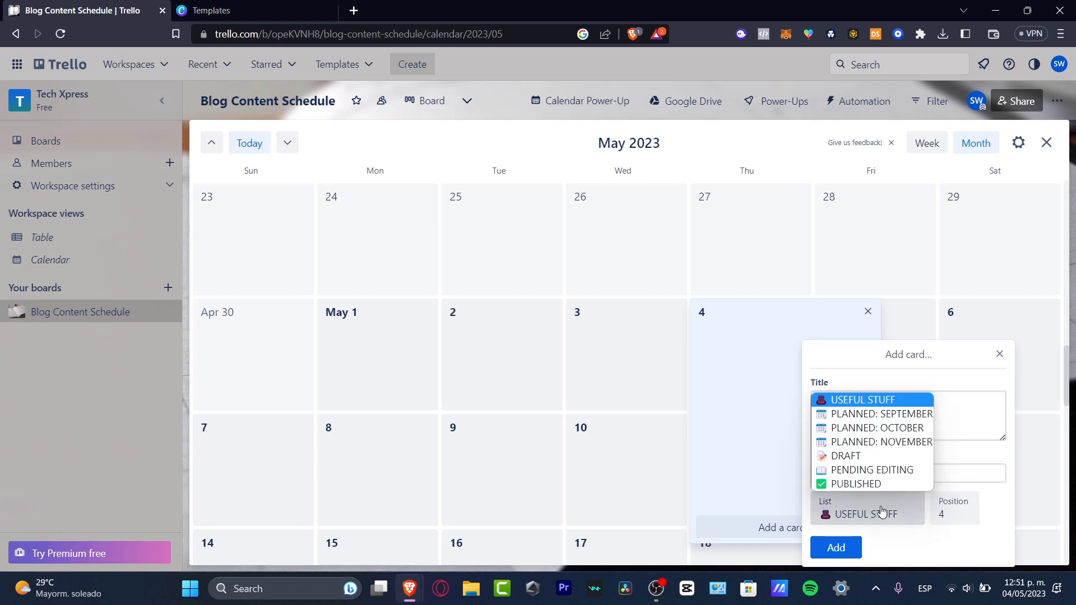
click(911, 475)
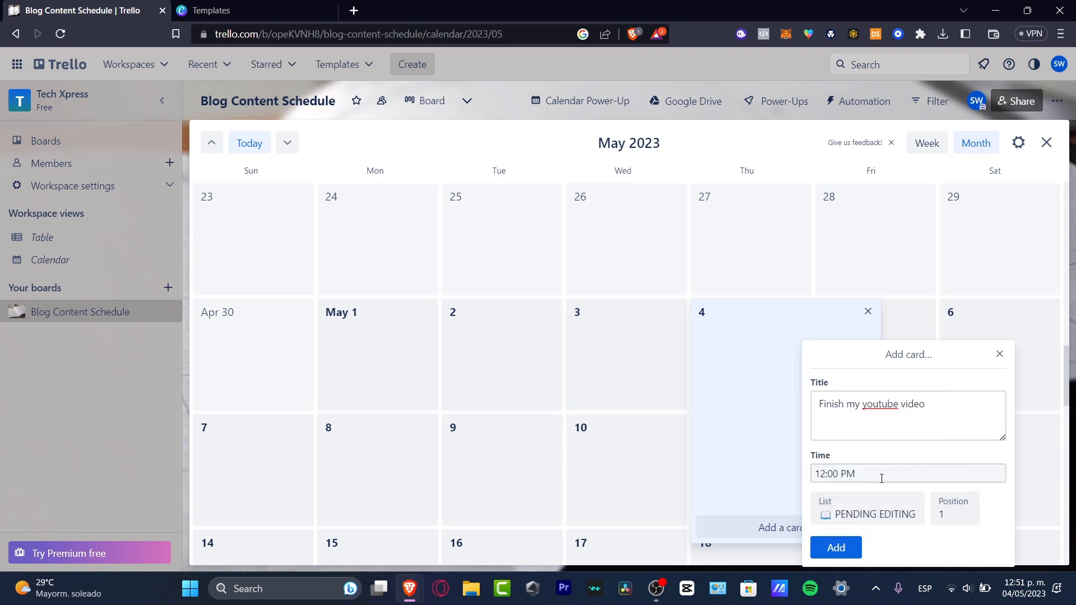
click(836, 548)
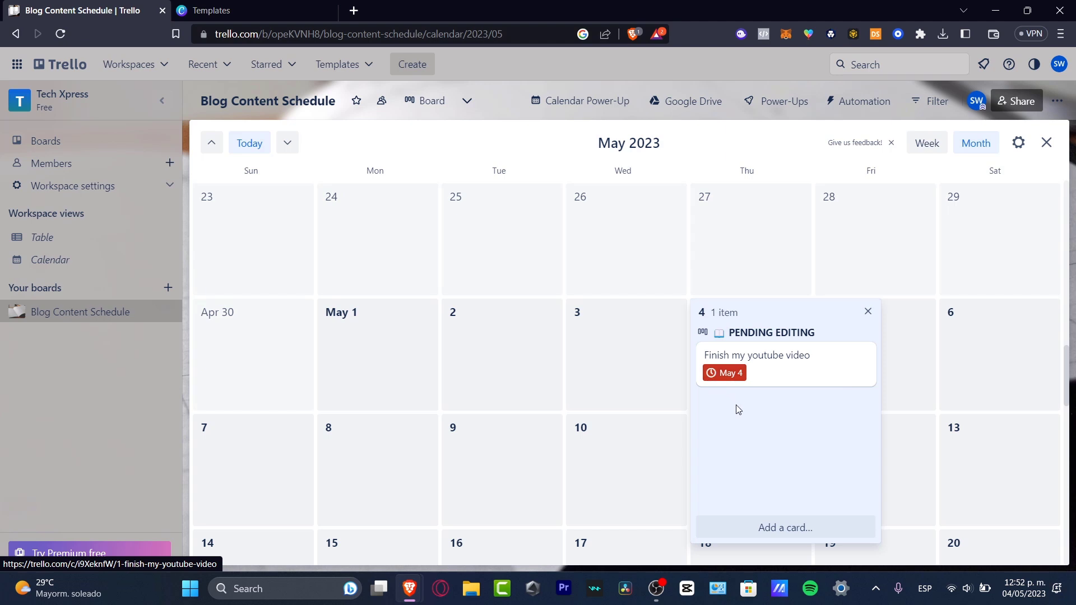
click(711, 373)
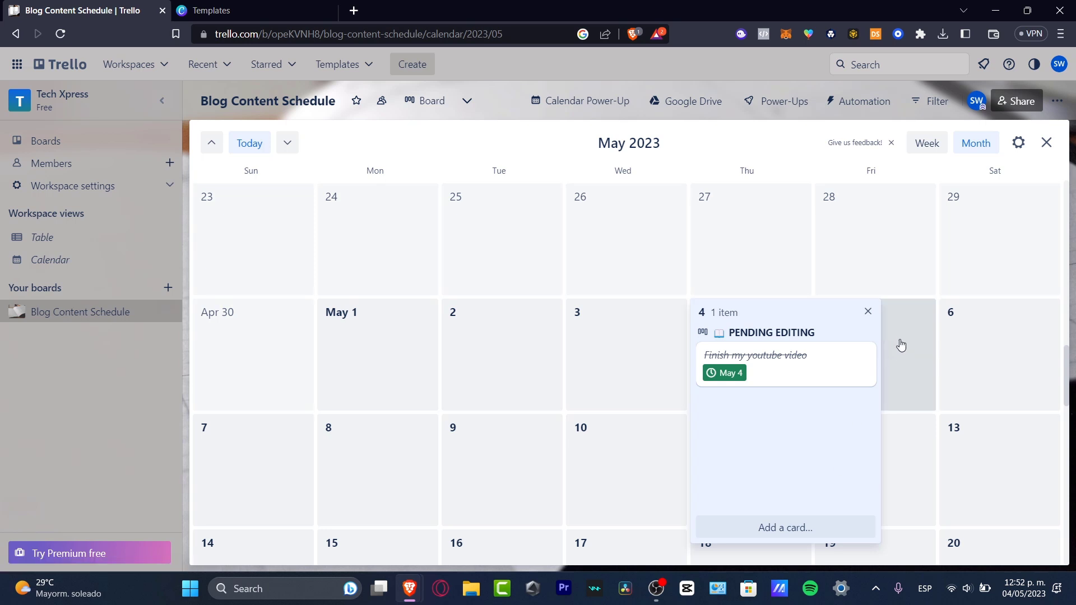
Add a 'create a youtube video' card on May 5, switch to Week view, then close the calendar.
click(892, 391)
click(848, 529)
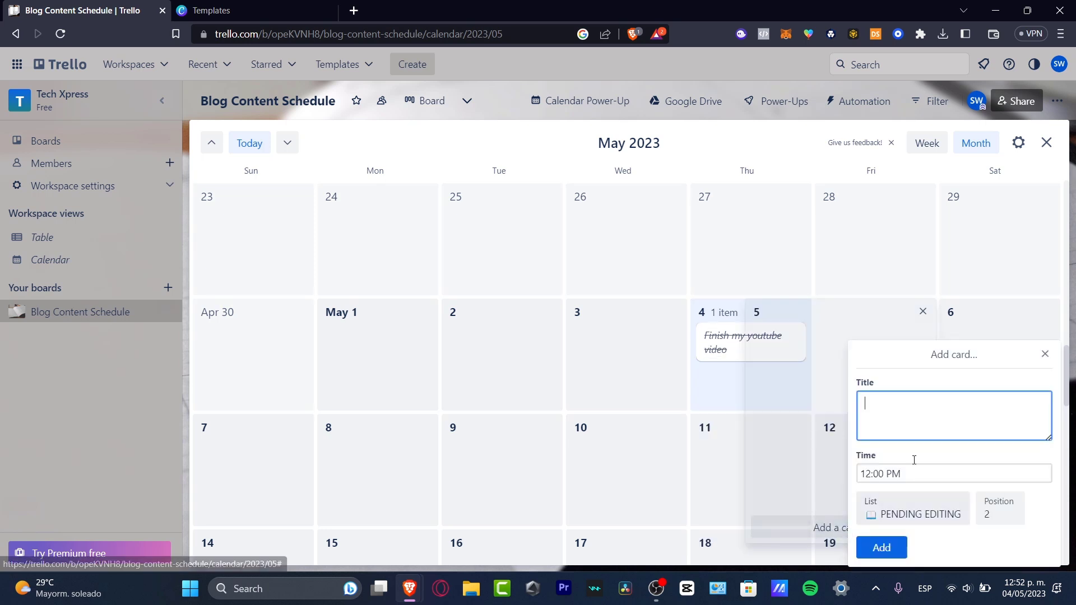
text(create a )
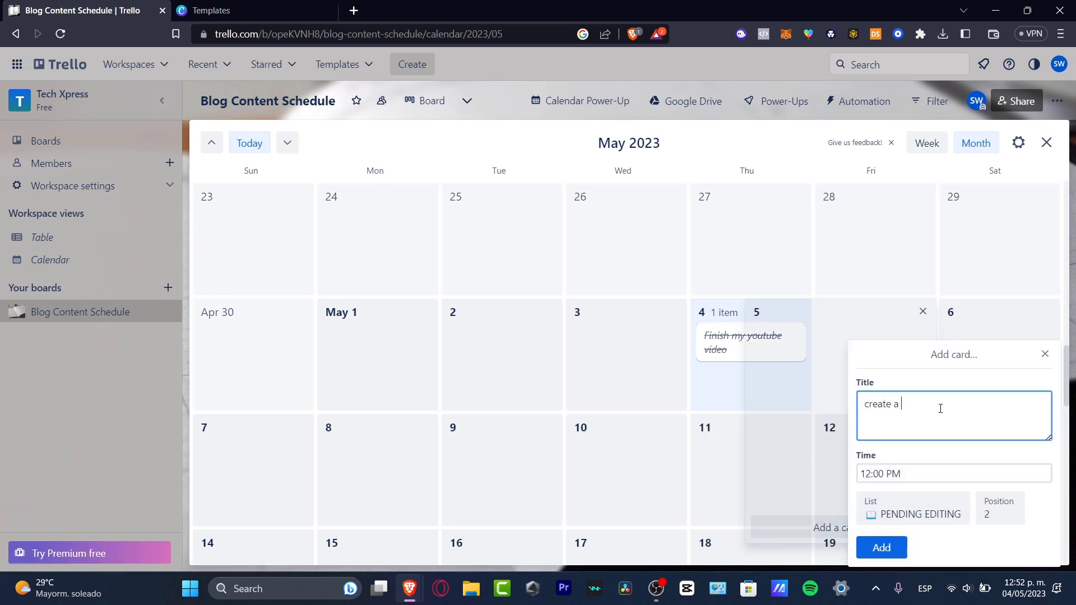
text(youtube video)
click(882, 547)
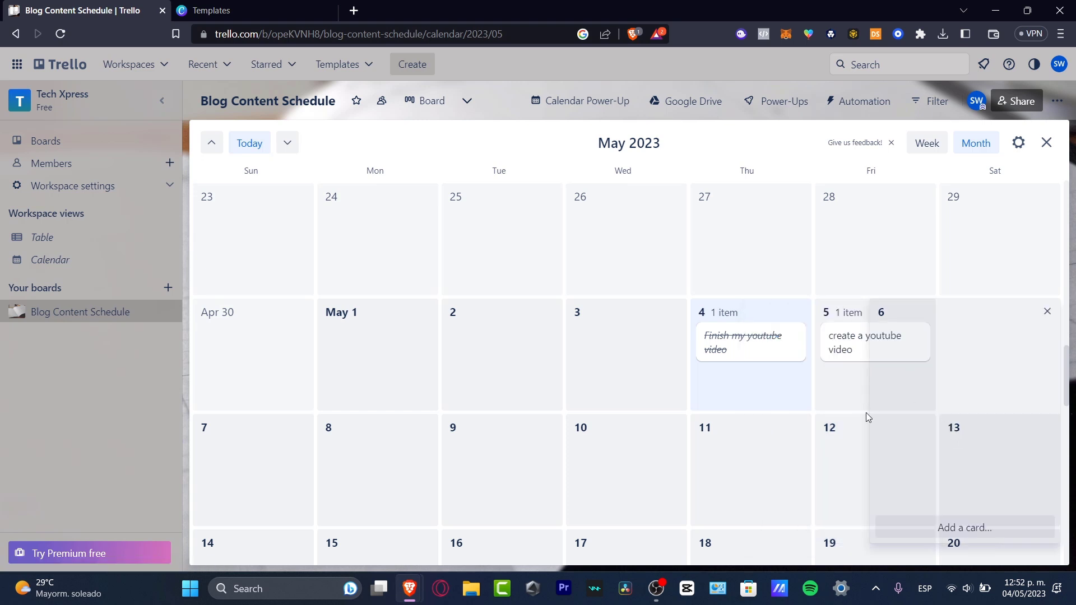
click(941, 147)
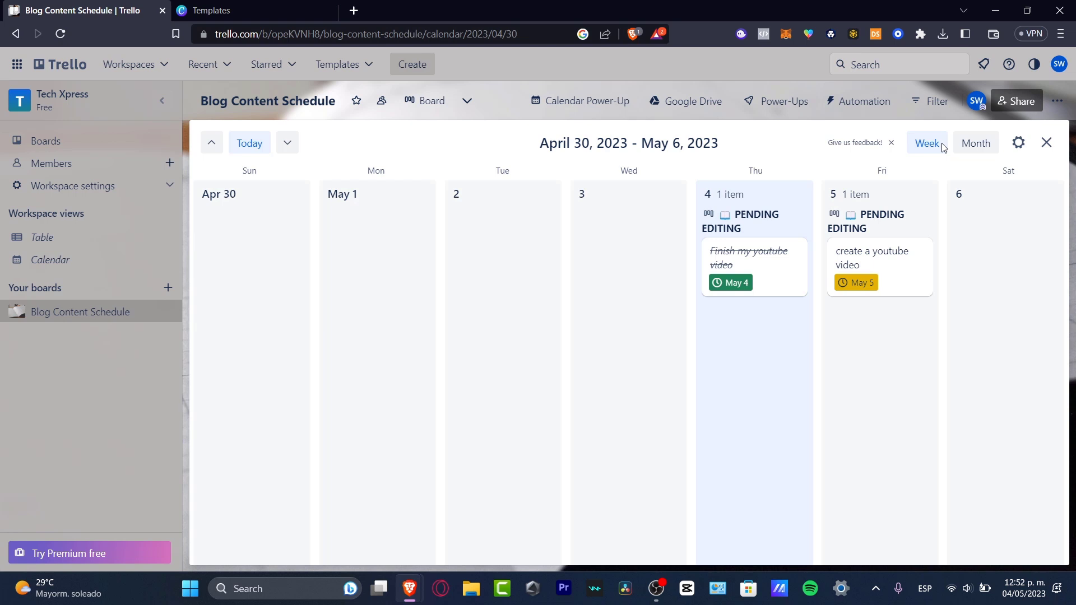
click(1046, 142)
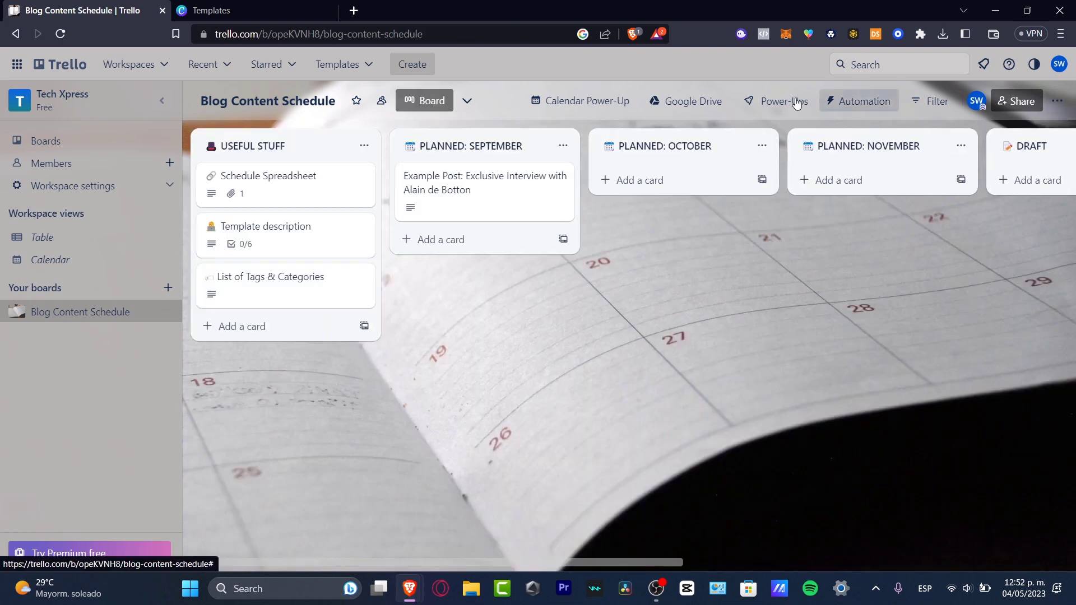
Start a Google Drive connection and check Automation, then bring up the full Power-Ups directory.
click(671, 99)
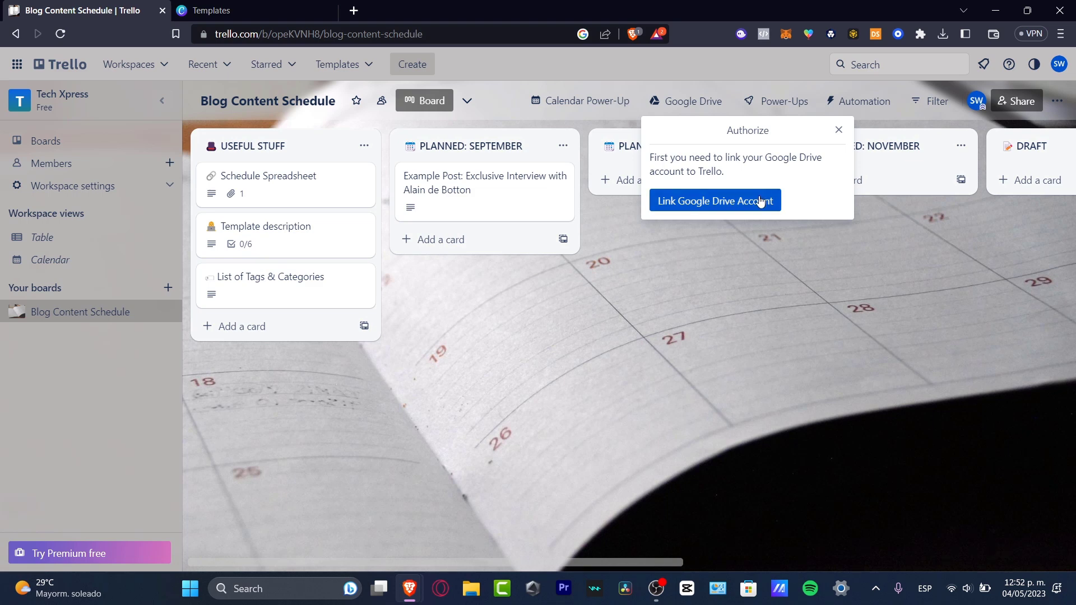
click(857, 101)
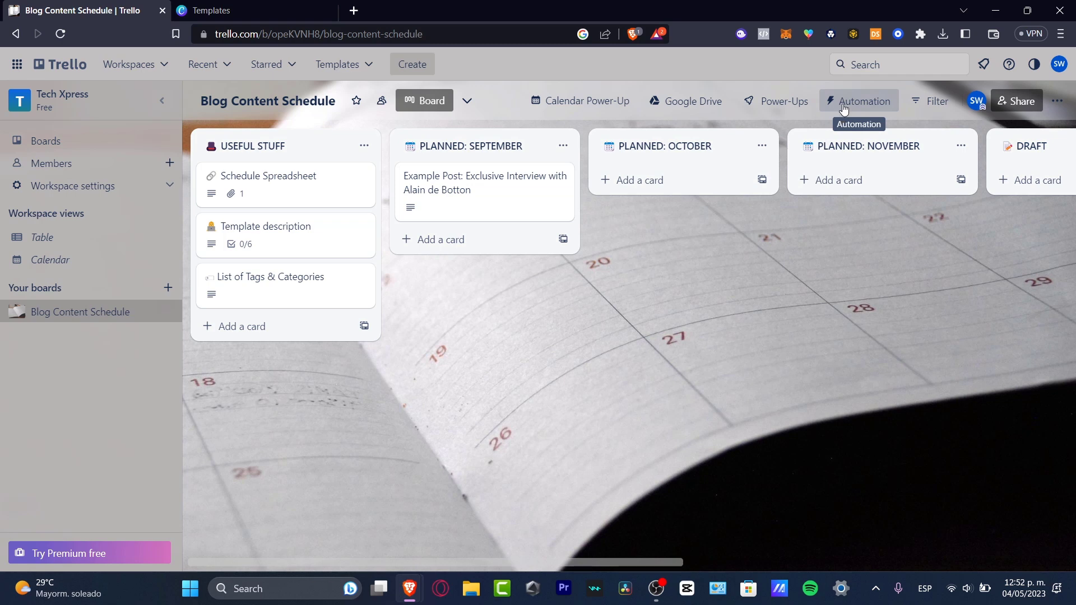
click(786, 102)
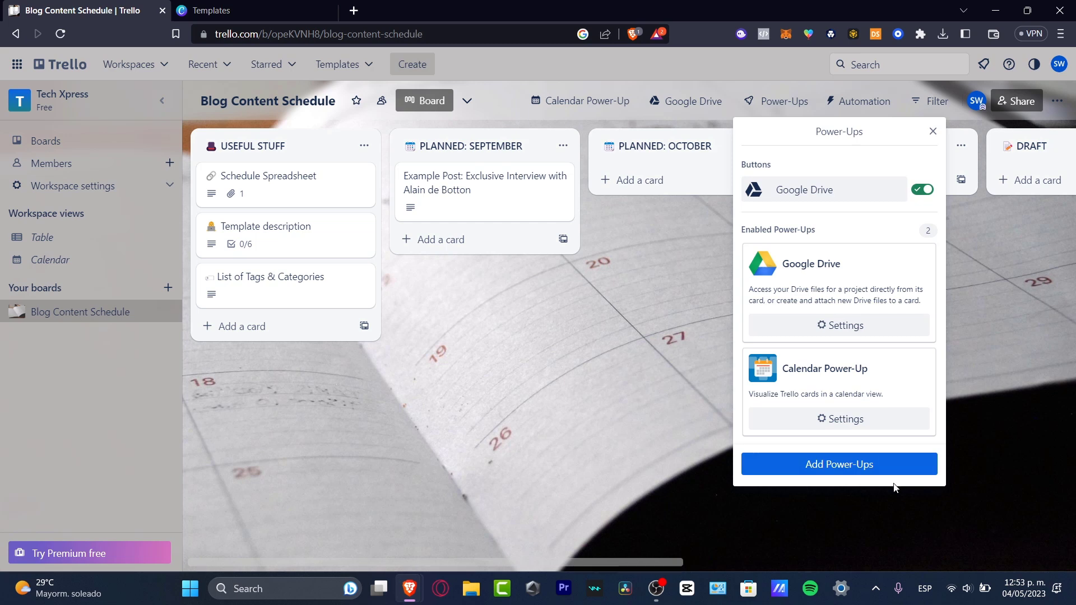
click(867, 469)
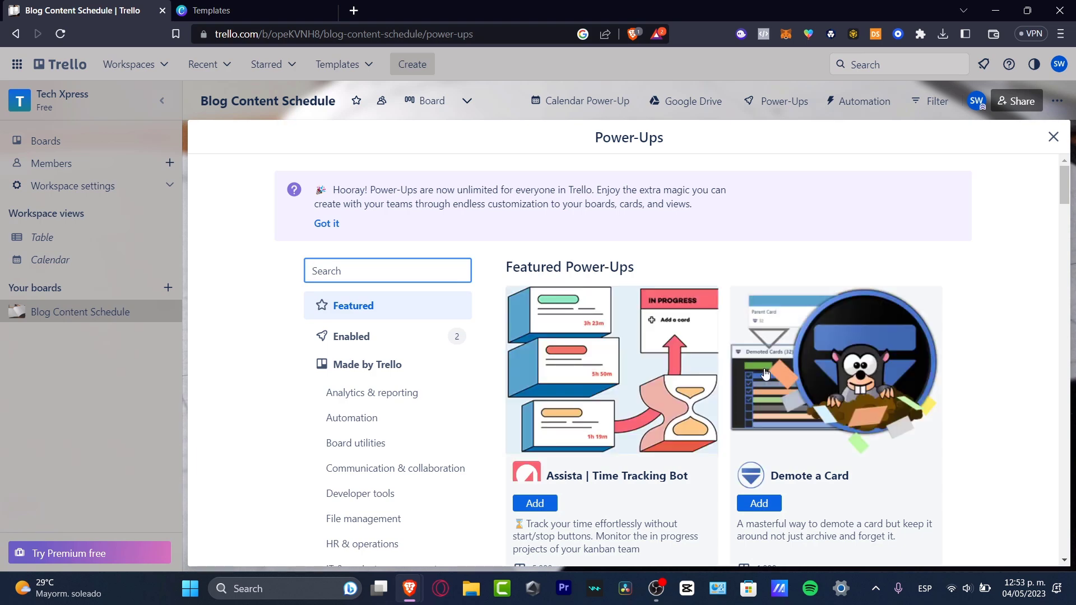
Browse the Featured, Integrations and other Power-Ups sections, then dismiss the directory.
scroll(786, 388, down, 3)
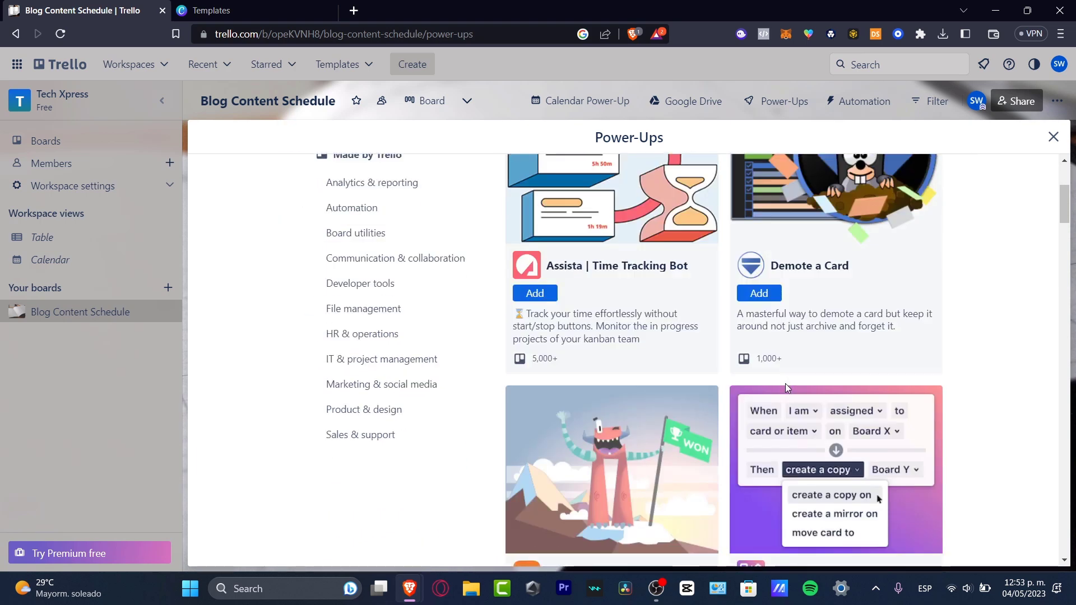
scroll(785, 383, down, 3)
scroll(785, 384, up, 3)
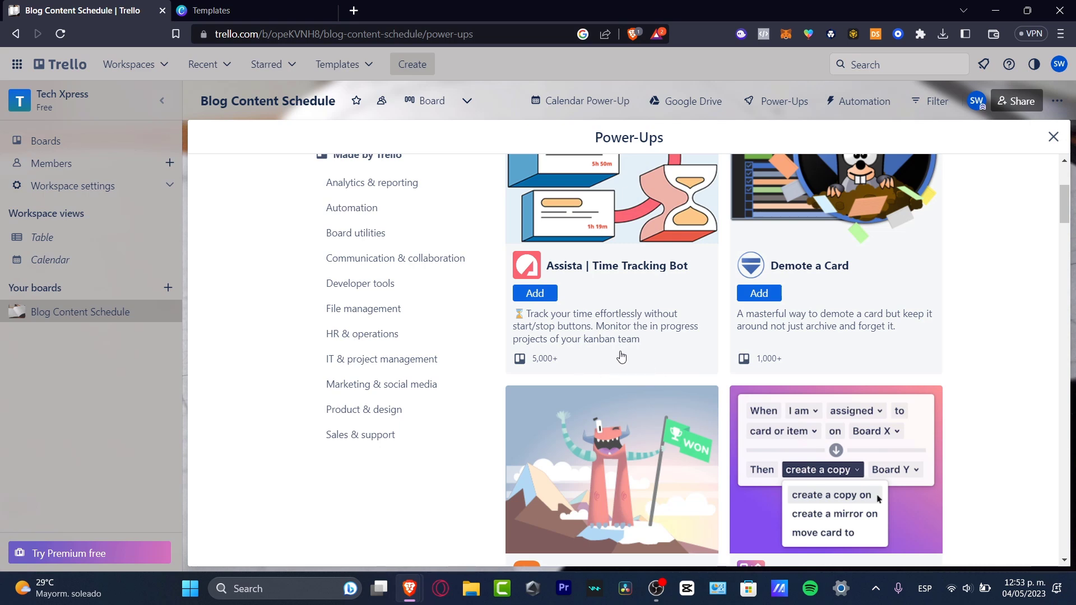
scroll(678, 308, up, 4)
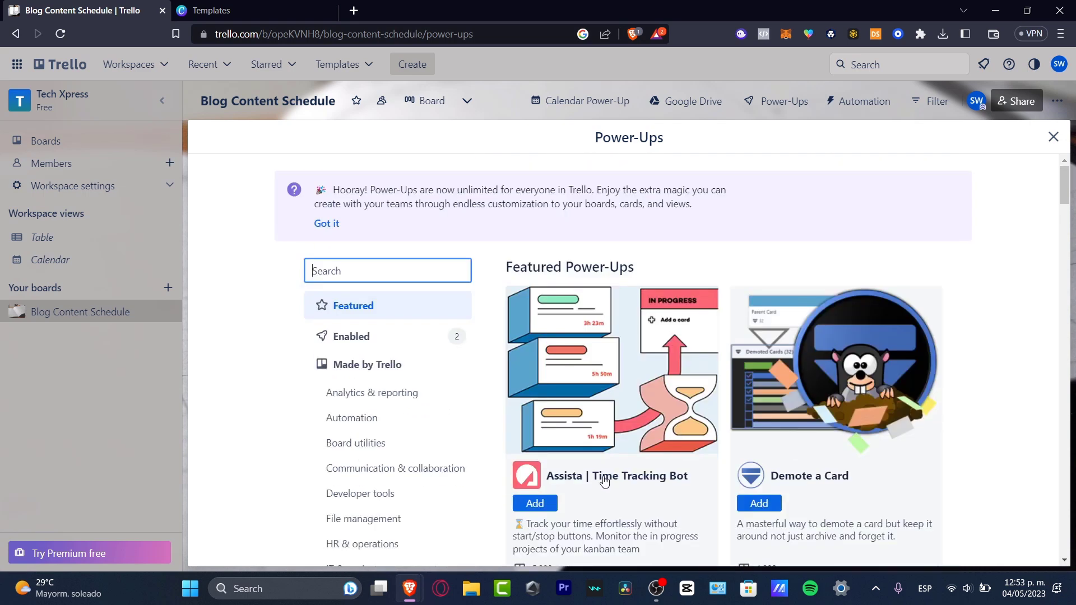
scroll(932, 468, down, 1)
scroll(931, 468, down, 6)
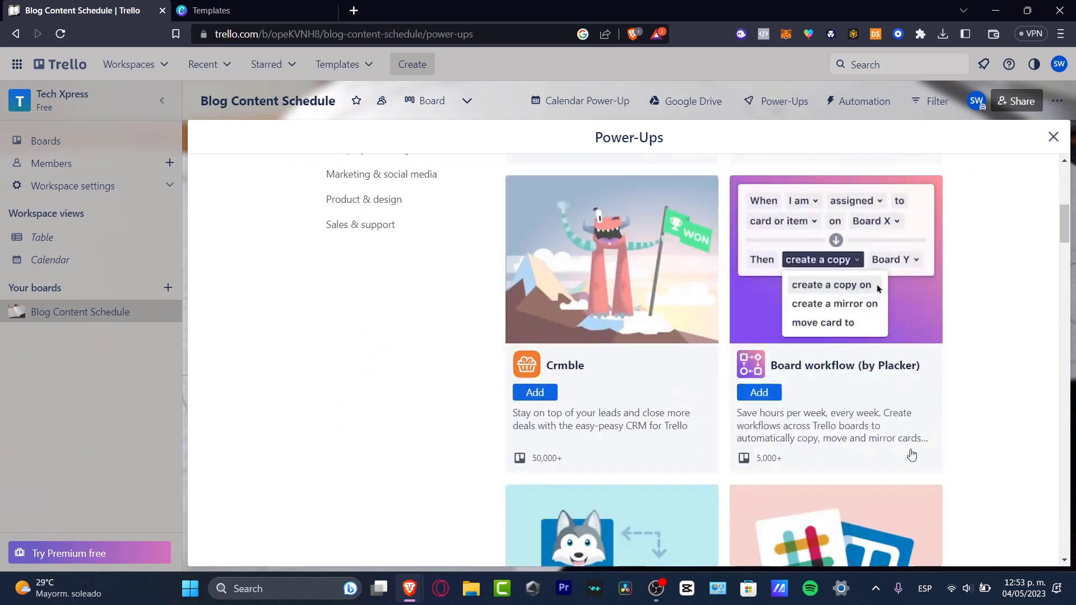
scroll(896, 365, down, 4)
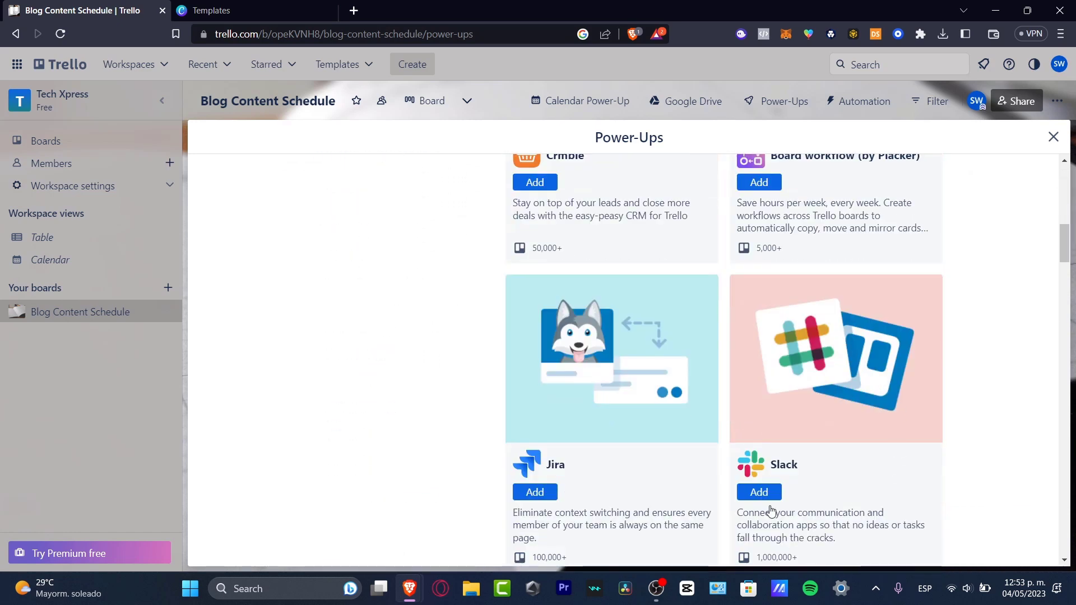
scroll(671, 490, up, 4)
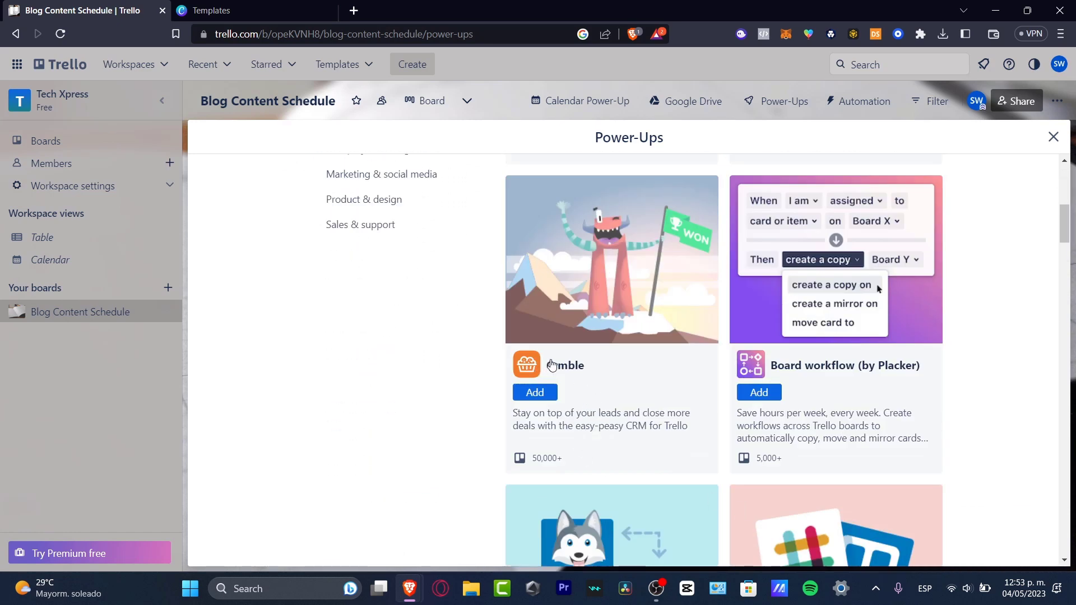
scroll(626, 385, down, 12)
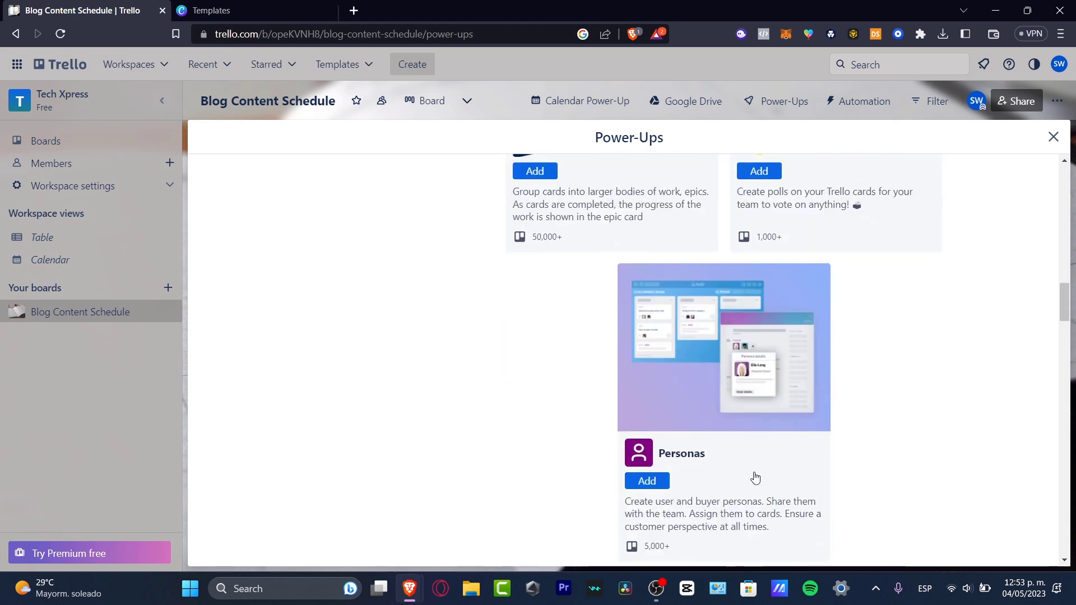
scroll(741, 473, down, 8)
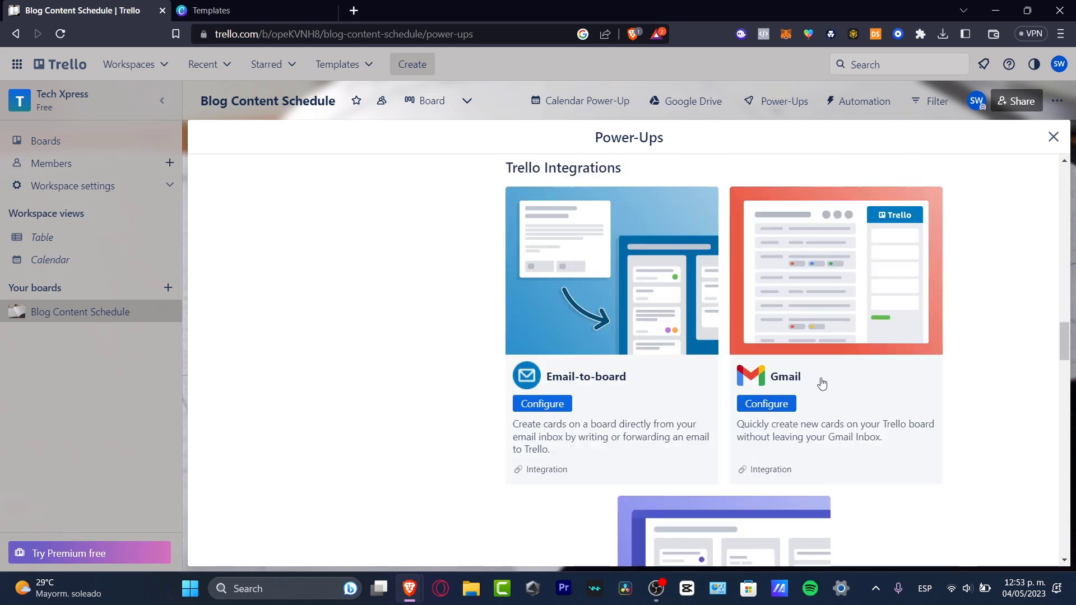
scroll(621, 403, down, 3)
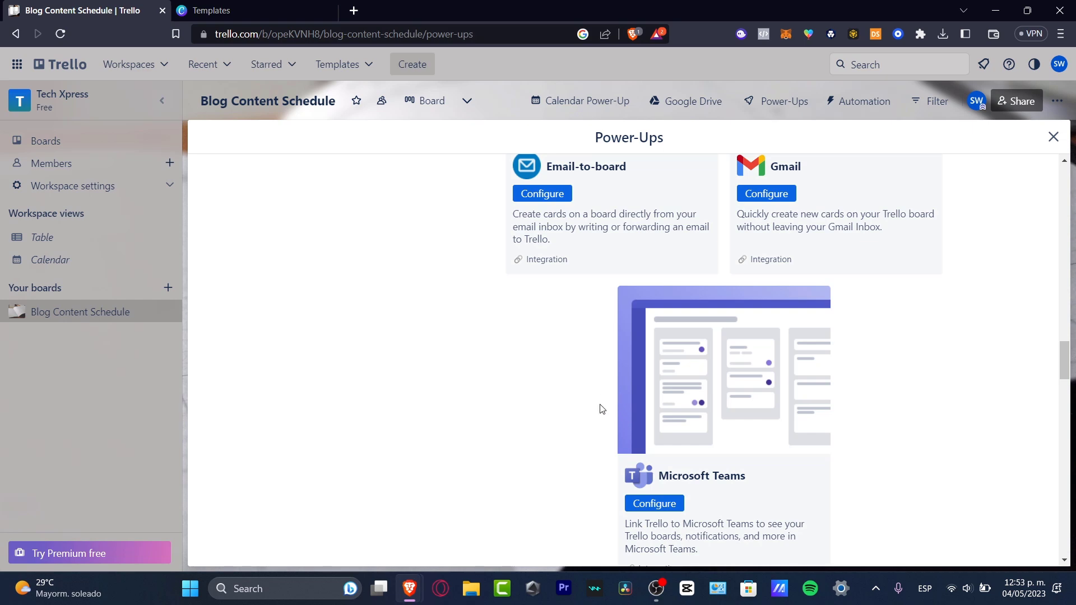
scroll(620, 404, down, 10)
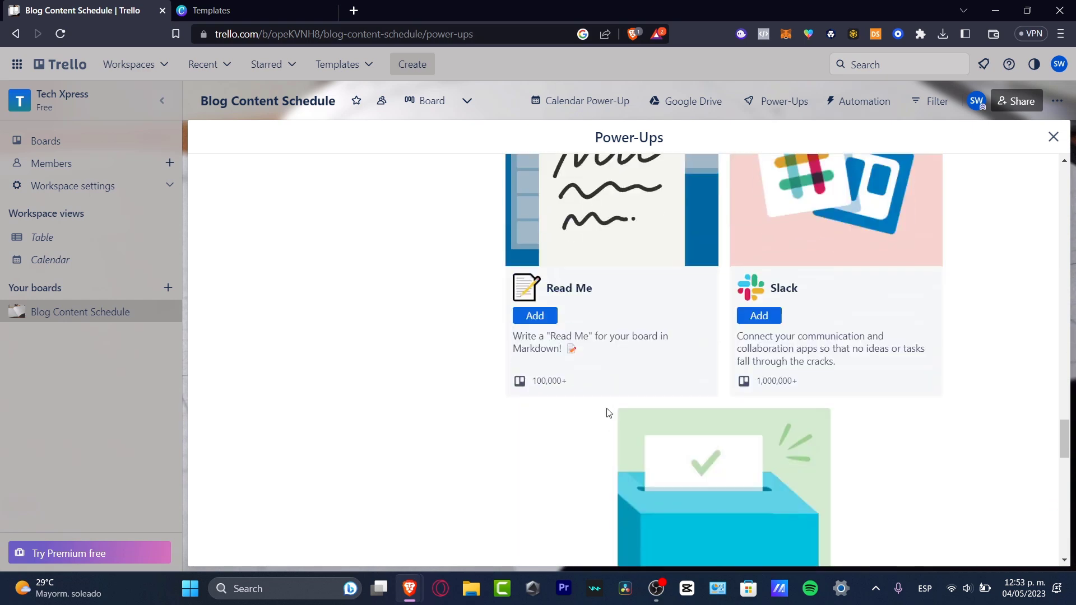
scroll(607, 412, up, 5)
scroll(609, 412, down, 10)
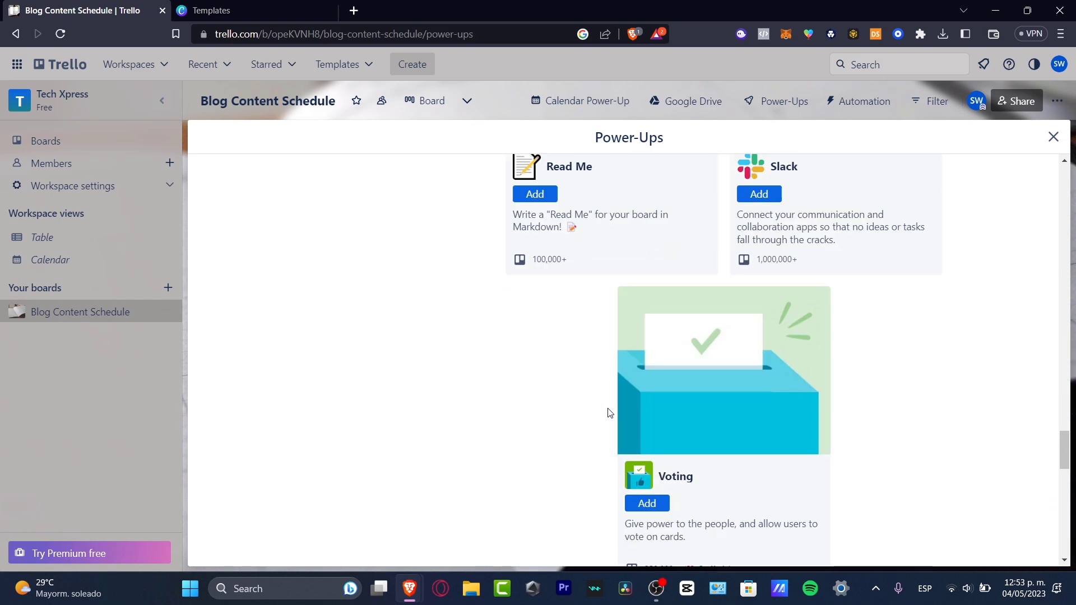
scroll(610, 413, down, 4)
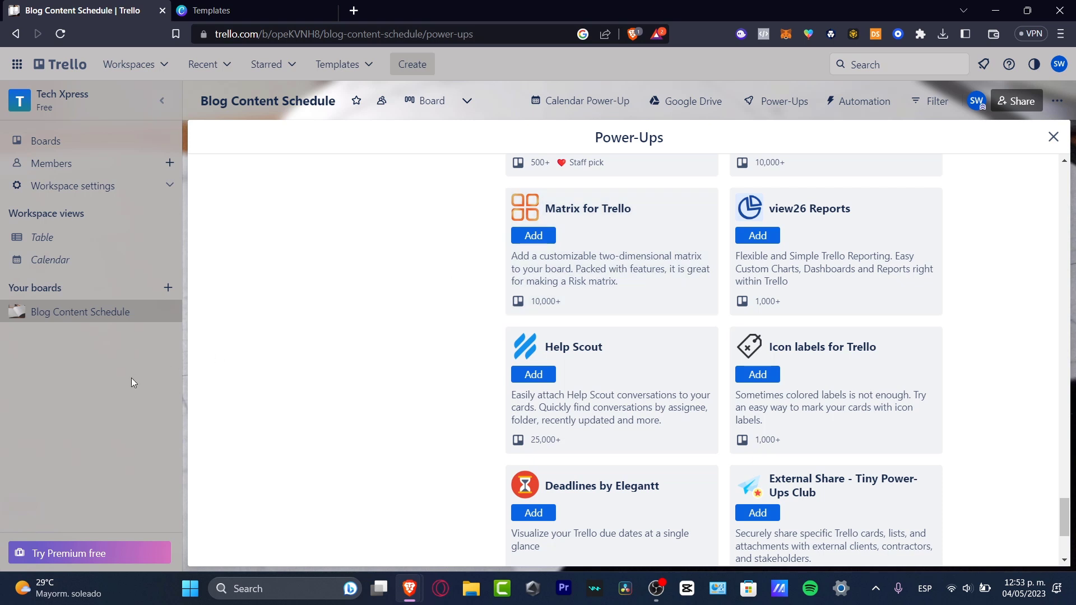
click(1053, 138)
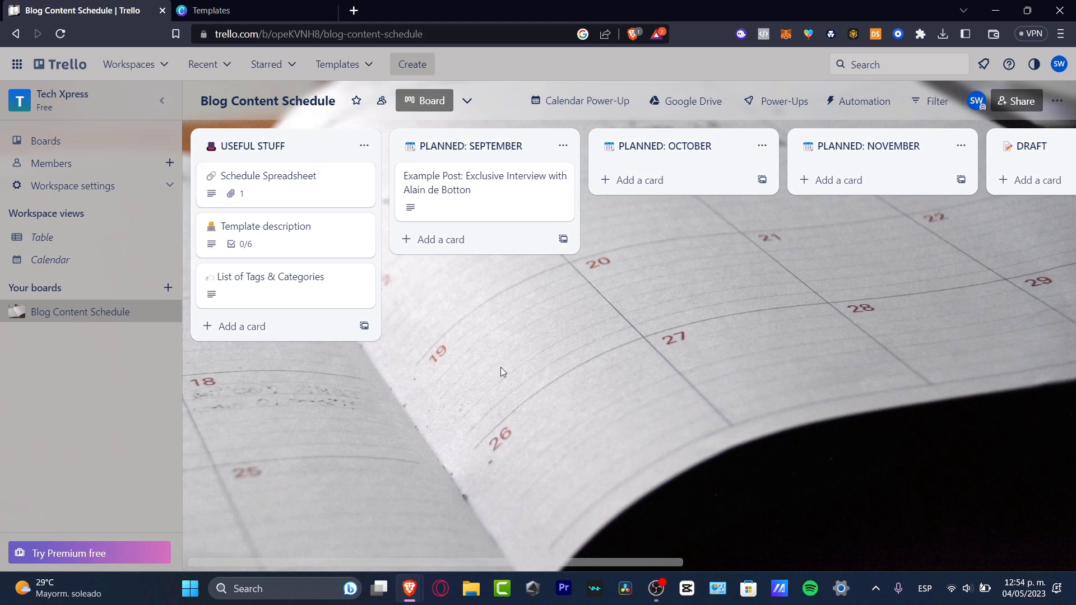
click(363, 146)
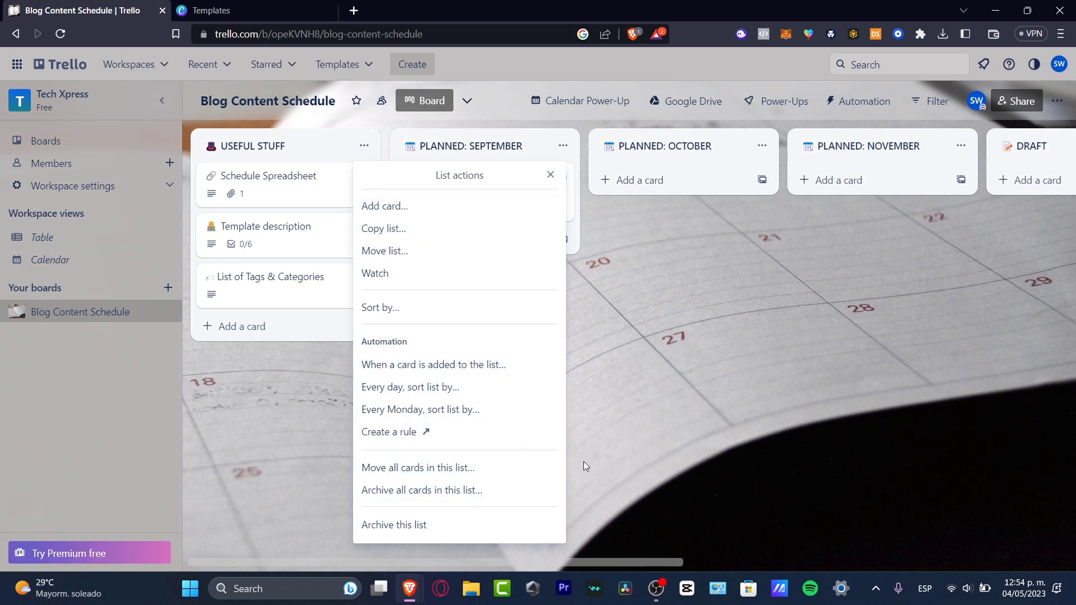
click(664, 381)
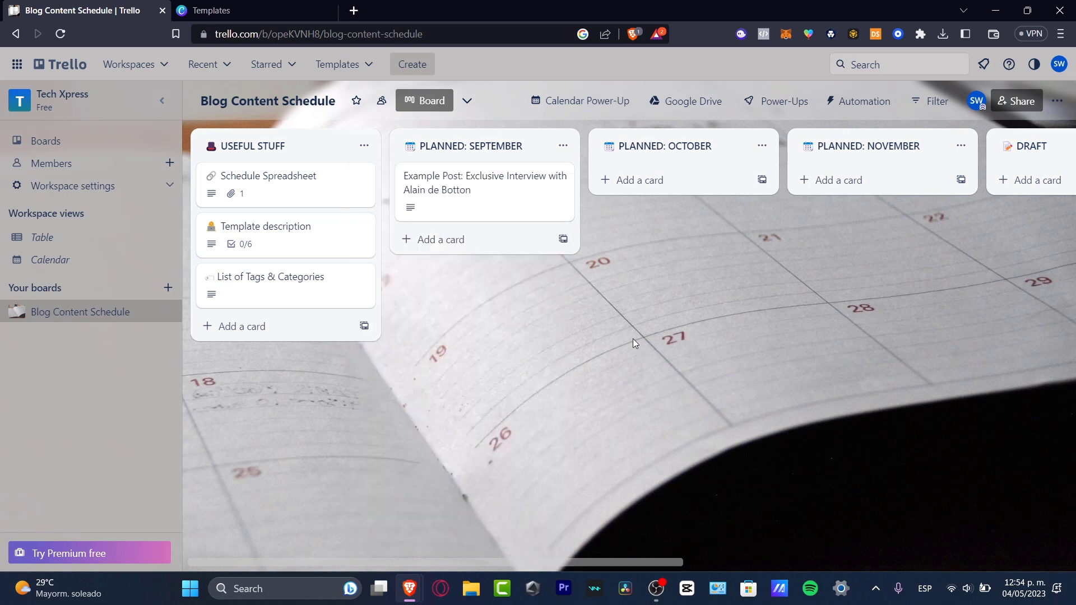